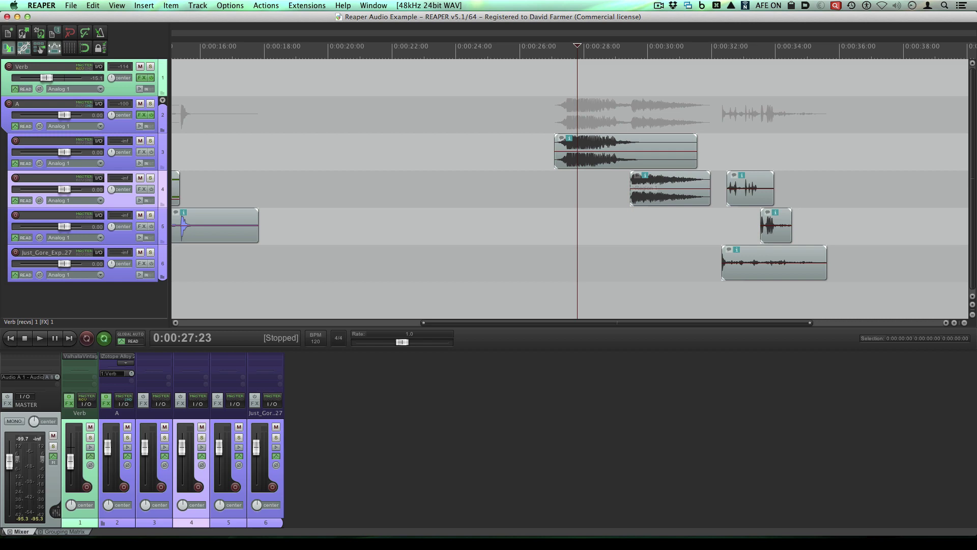
- Switch from the REAPER project to the 'Reaper Pro Tools Demo' Pro Tools session
{"action": "key", "text": "super+Tab"}
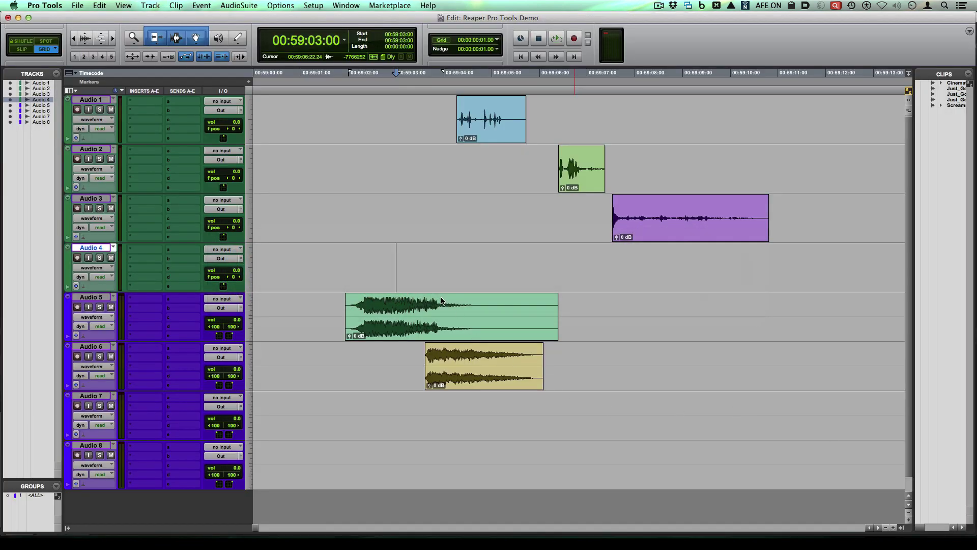
- Trim the Audio 5 clip to 00:59:02:16–00:59:03:19 with Cmd+T, then return to REAPER
{"action": "left_click", "coordinate": [394, 261]}
{"action": "left_click_drag", "start_coordinate": [442, 307], "coordinate": [375, 311]}
{"action": "left_click", "coordinate": [378, 310]}
{"action": "key", "text": "super+t"}
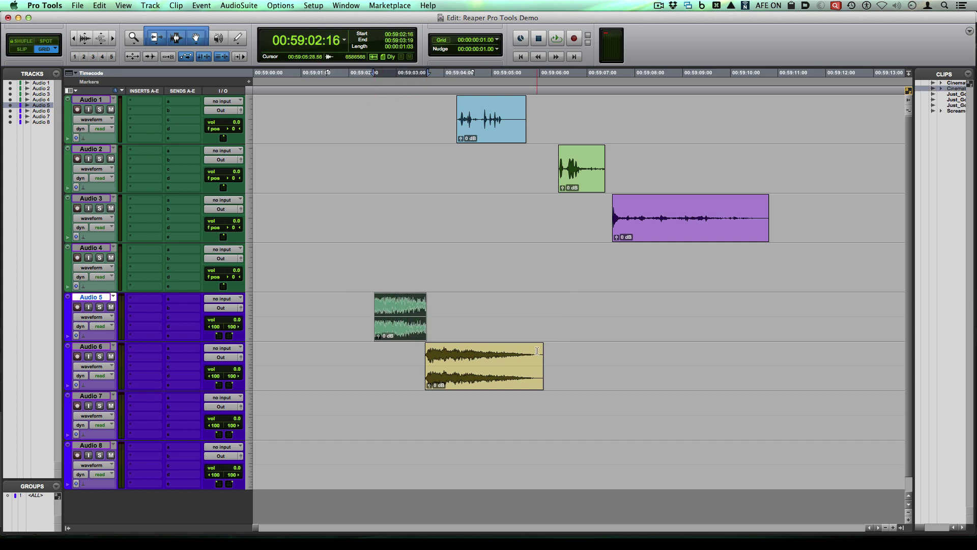
{"action": "key", "text": "super+Tab"}
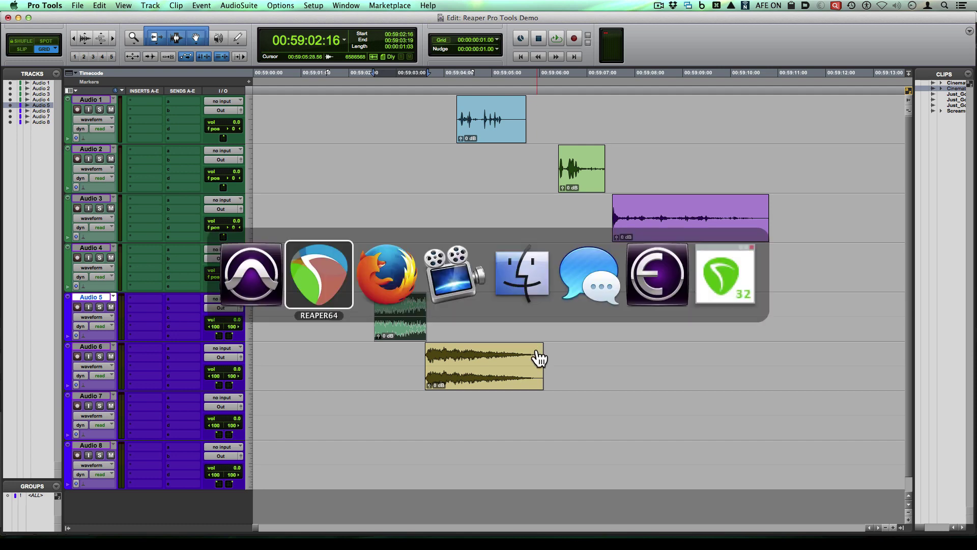
- Nudge the track 3 item slightly and mark a time selection from 0:00:27:27 to 0:00:28:29
{"action": "mouse_move", "coordinate": [602, 147]}
{"action": "left_mouse_down"}
{"action": "mouse_move", "coordinate": [586, 166]}
{"action": "mouse_move", "coordinate": [588, 144]}
{"action": "left_mouse_up"}
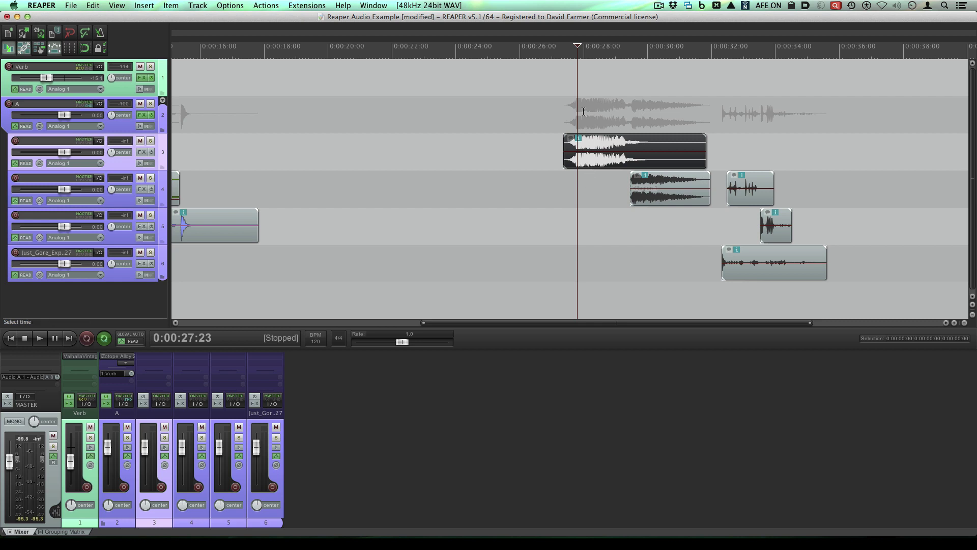
{"action": "left_click_drag", "start_coordinate": [583, 111], "coordinate": [608, 187]}
{"action": "left_click", "coordinate": [593, 192]}
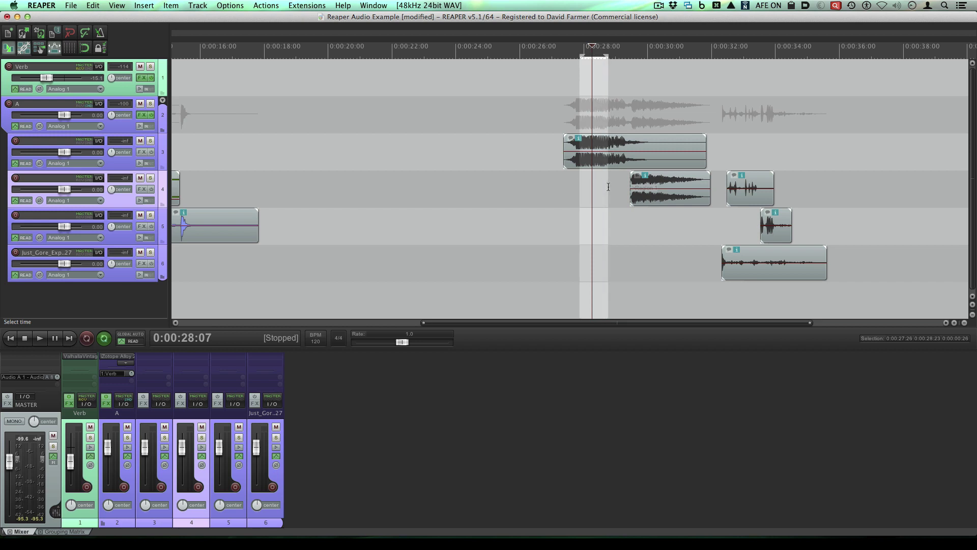
{"action": "left_click", "coordinate": [568, 186]}
{"action": "key", "text": "Escape"}
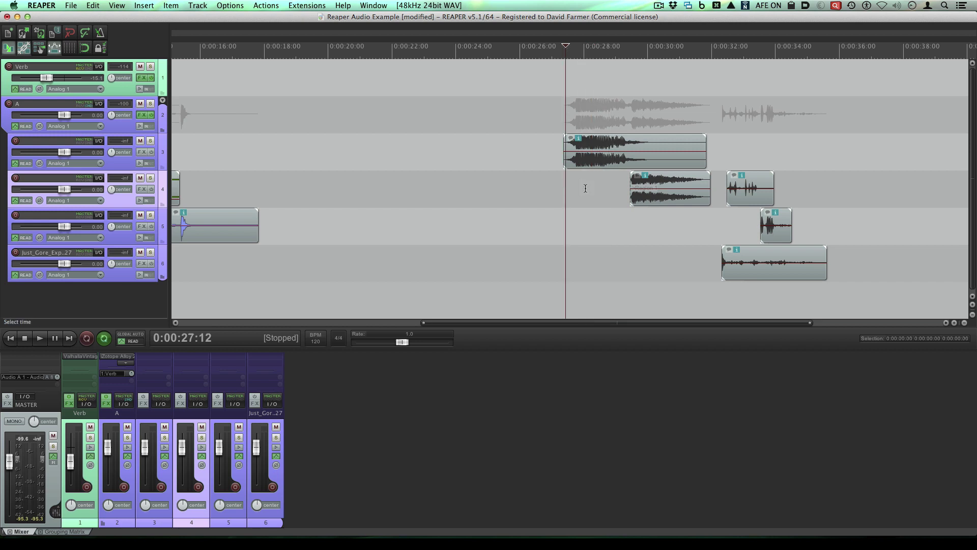
{"action": "left_click_drag", "start_coordinate": [581, 184], "coordinate": [639, 145]}
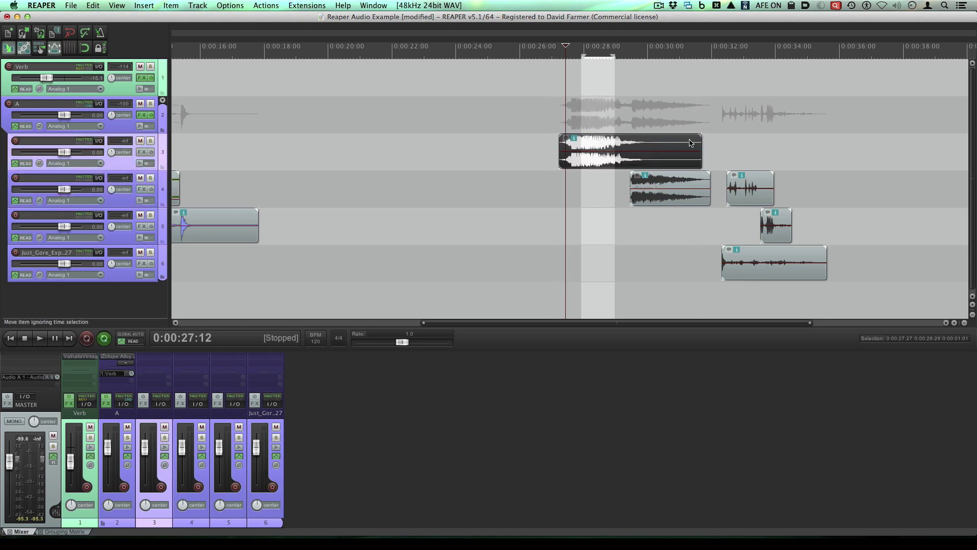
- Add a fade-out to the track 3 item's tail, extend its left edge, and clear the selection
{"action": "left_click_drag", "start_coordinate": [698, 137], "coordinate": [677, 138]}
{"action": "mouse_move", "coordinate": [559, 148]}
{"action": "left_mouse_down"}
{"action": "mouse_move", "coordinate": [597, 149]}
{"action": "mouse_move", "coordinate": [549, 148]}
{"action": "mouse_move", "coordinate": [561, 148]}
{"action": "left_mouse_up"}
{"action": "left_click", "coordinate": [573, 178]}
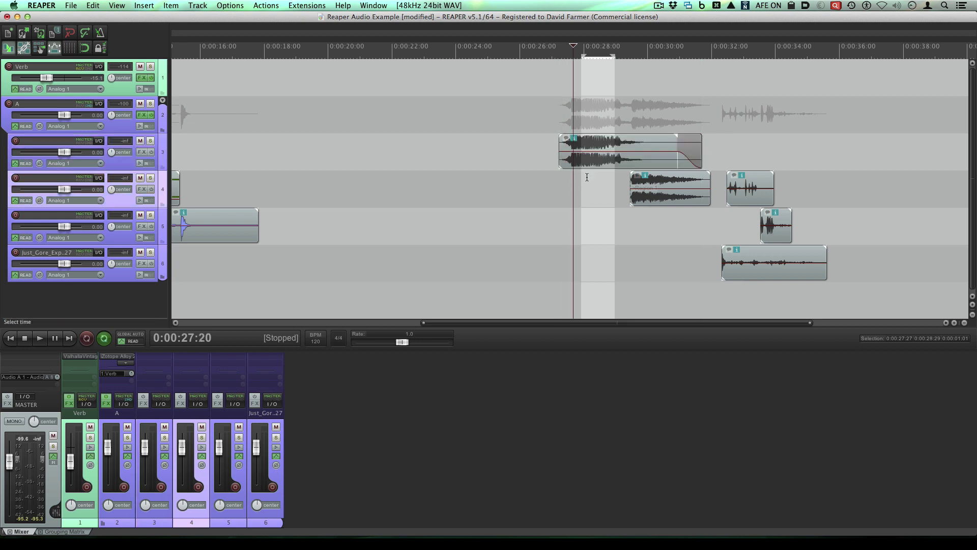
{"action": "left_click", "coordinate": [589, 112]}
{"action": "key", "text": "Escape"}
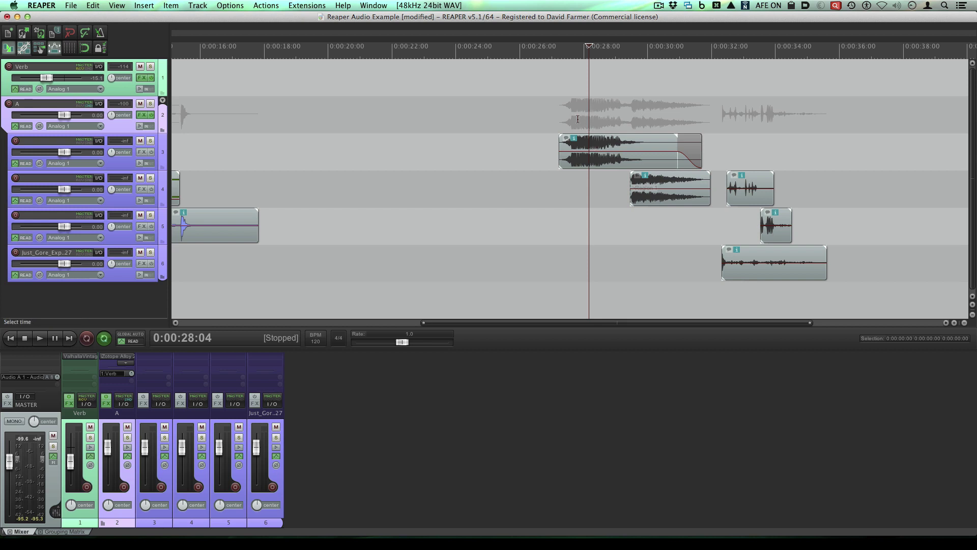
{"action": "left_click_drag", "start_coordinate": [577, 118], "coordinate": [609, 131]}
{"action": "left_click", "coordinate": [616, 147]}
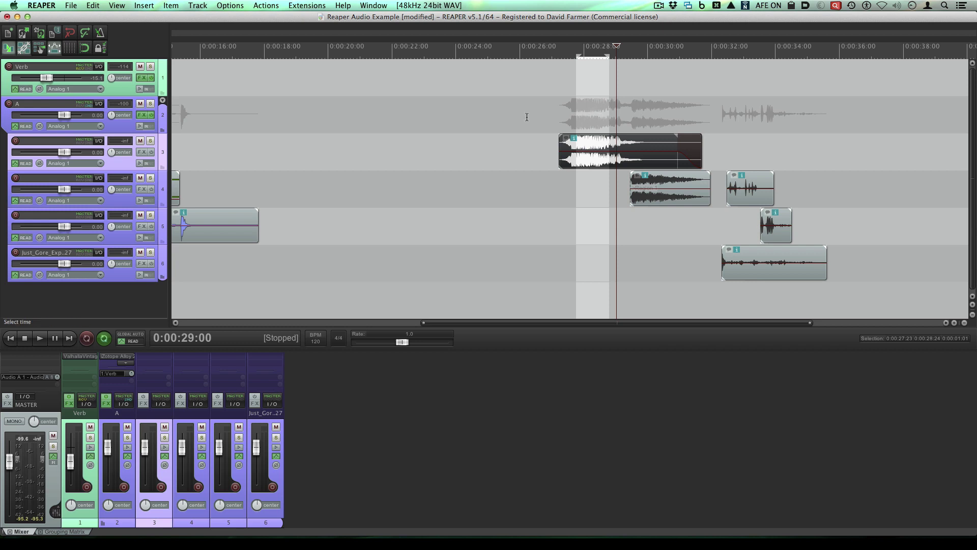
{"action": "left_click", "coordinate": [269, 5]}
{"action": "left_click", "coordinate": [273, 19]}
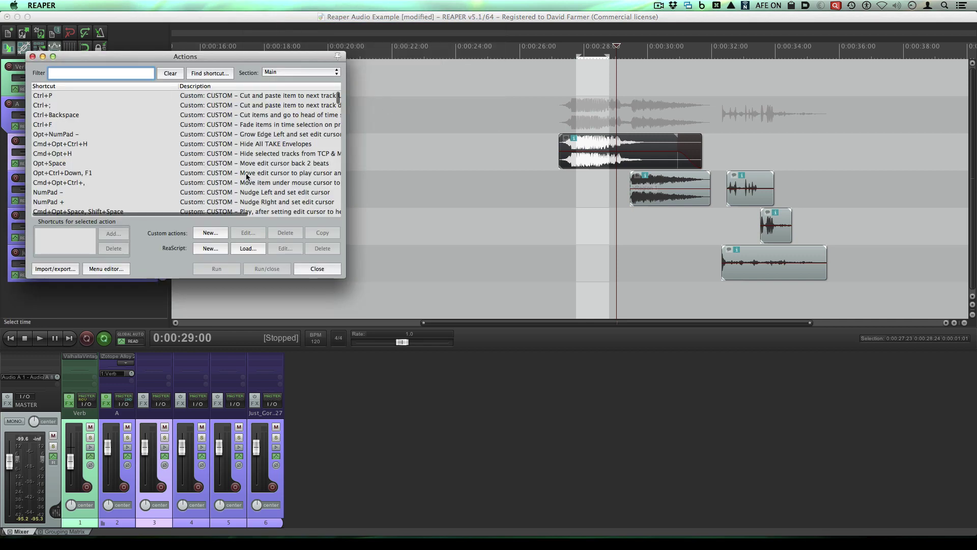
{"action": "left_click", "coordinate": [205, 74]}
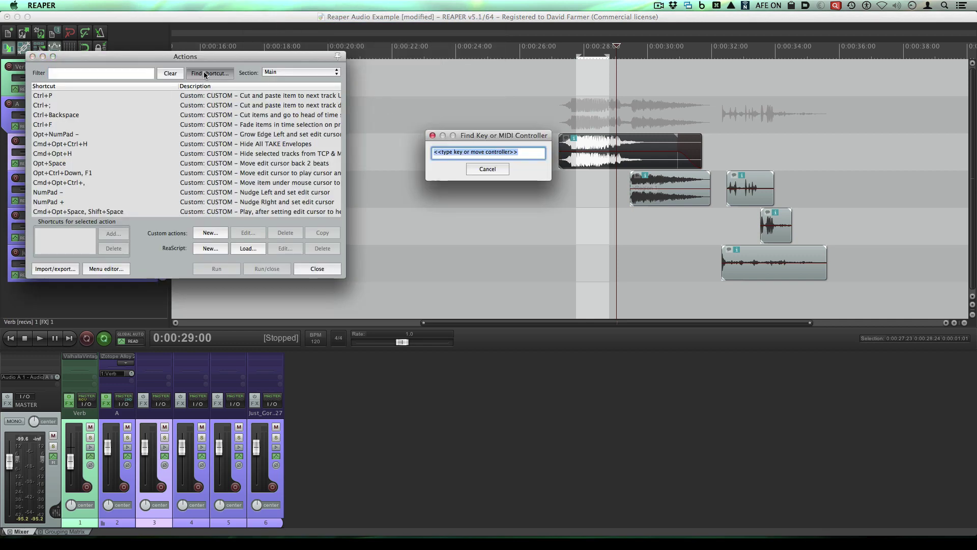
{"action": "key", "text": "super+k"}
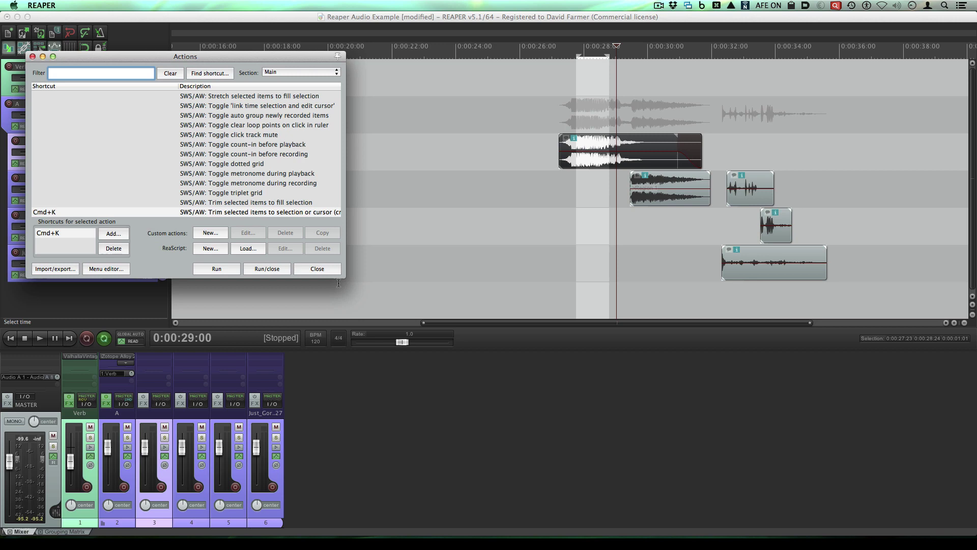
{"action": "left_click_drag", "start_coordinate": [344, 278], "coordinate": [631, 344]}
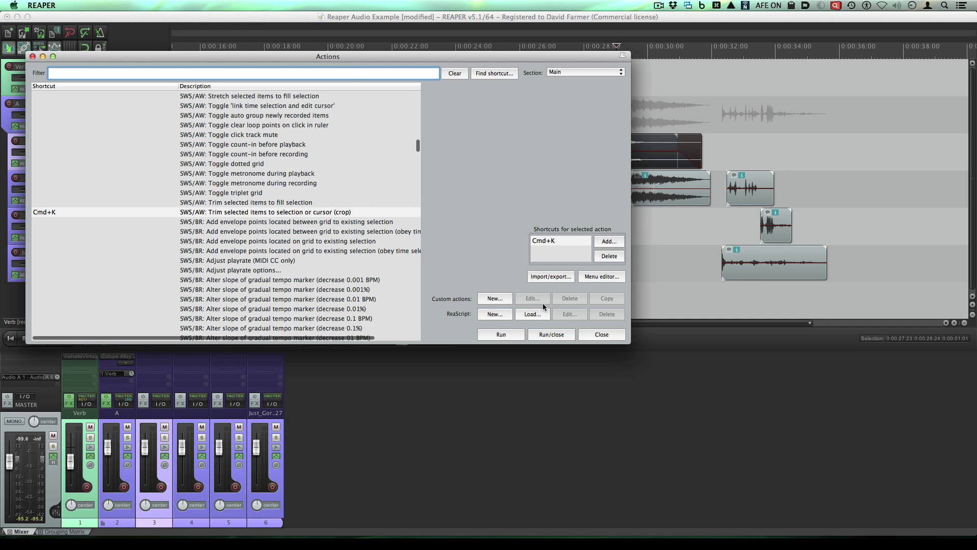
{"action": "left_click", "coordinate": [602, 334]}
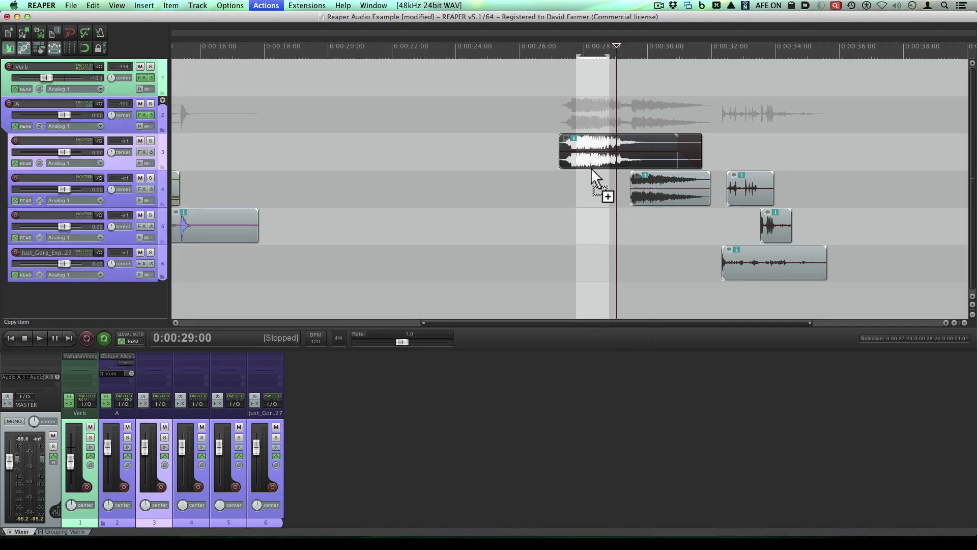
{"action": "left_click_drag", "start_coordinate": [592, 170], "coordinate": [591, 168]}
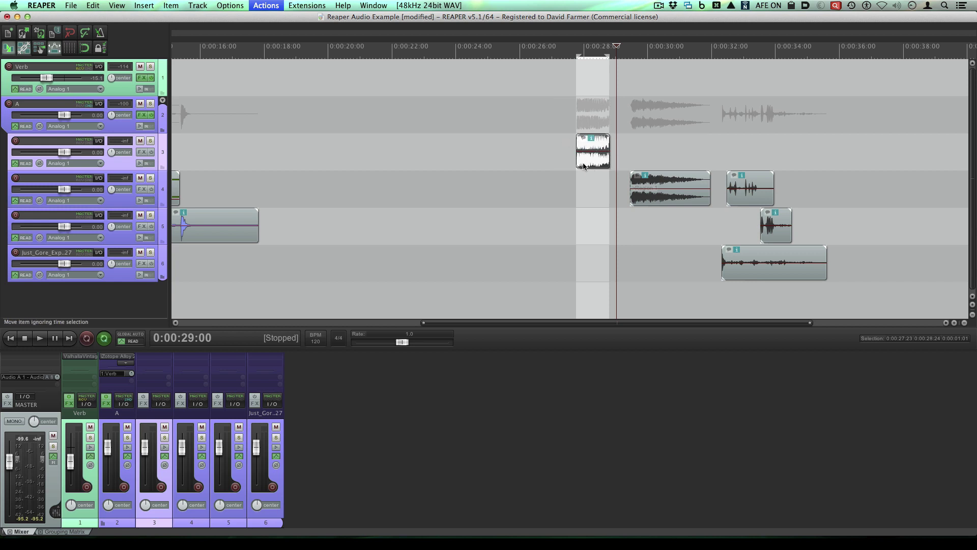
{"action": "key", "text": "super+z"}
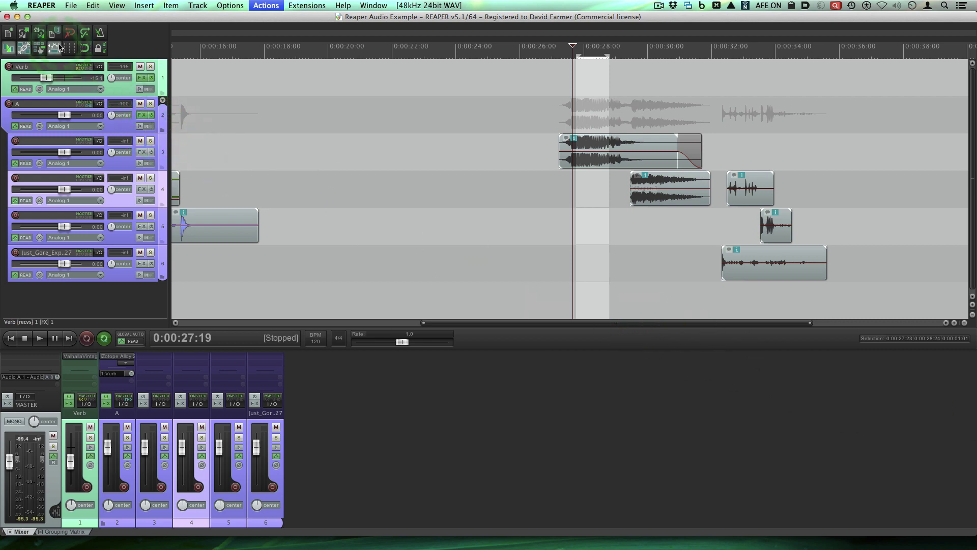
{"action": "left_click", "coordinate": [49, 6]}
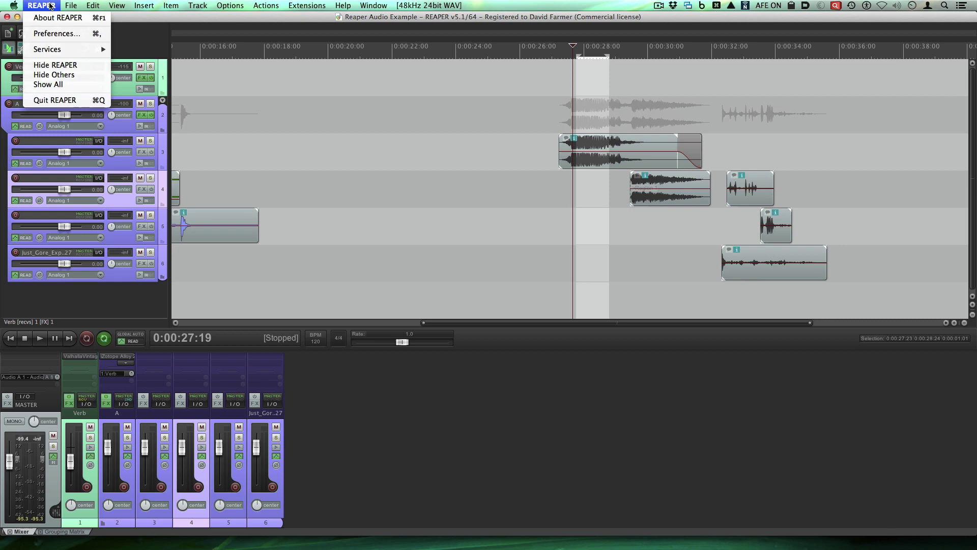
{"action": "left_click", "coordinate": [65, 33]}
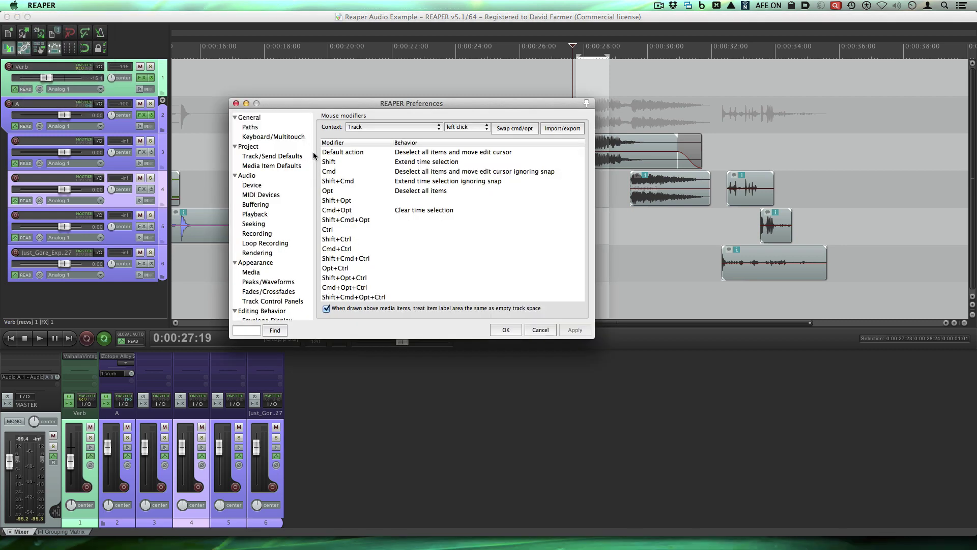
{"action": "scroll", "coordinate": [290, 200], "scroll_direction": "down", "scroll_amount": 5}
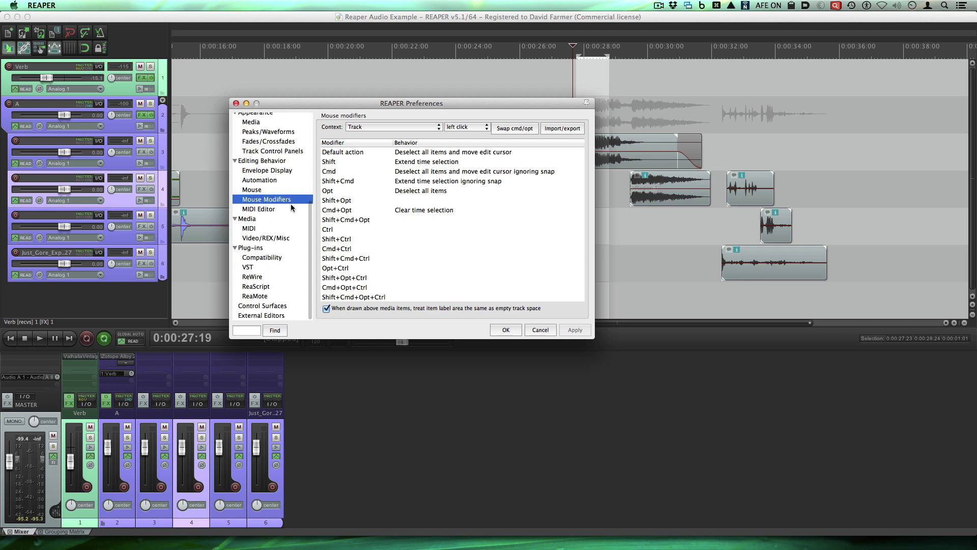
{"action": "scroll", "coordinate": [294, 220], "scroll_direction": "up", "scroll_amount": 5}
{"action": "scroll", "coordinate": [294, 219], "scroll_direction": "down", "scroll_amount": 5}
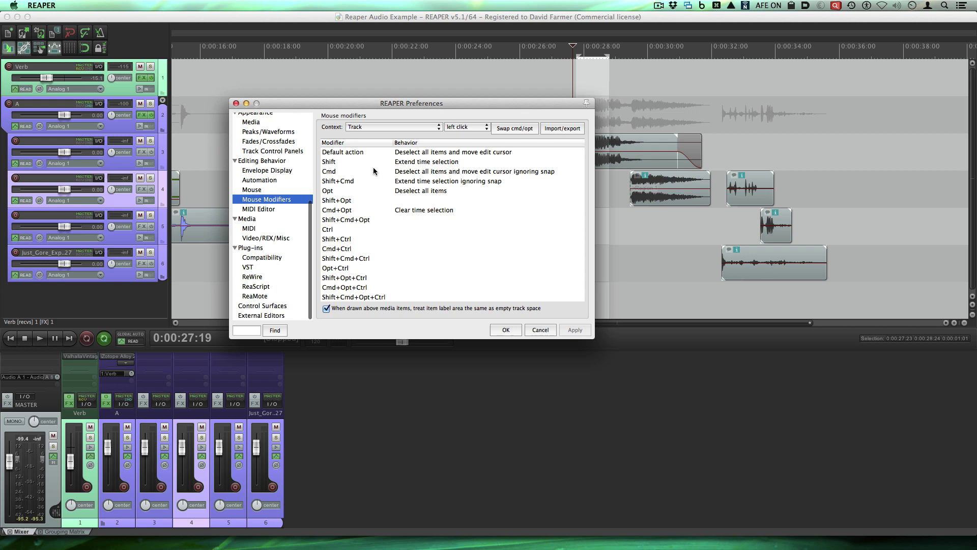
{"action": "left_click", "coordinate": [404, 127]}
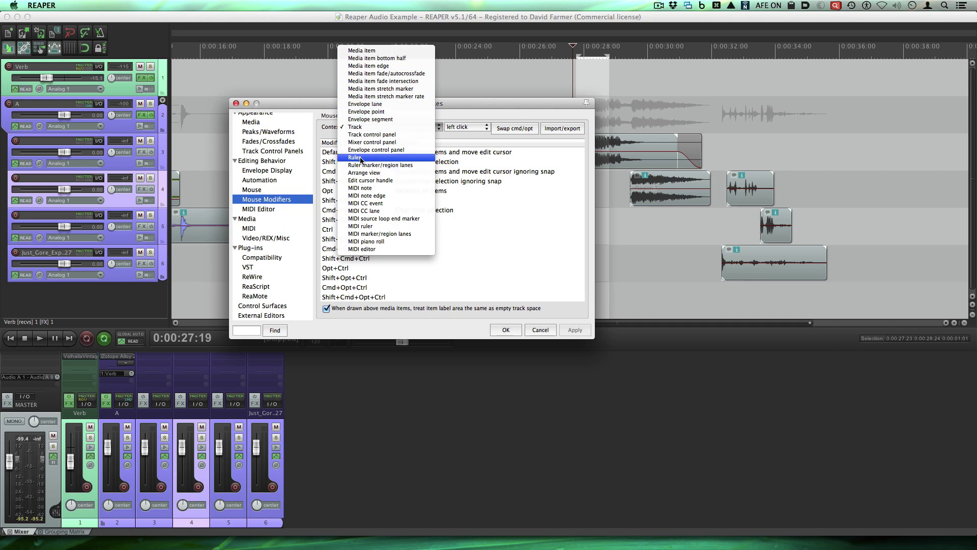
{"action": "left_click", "coordinate": [312, 116]}
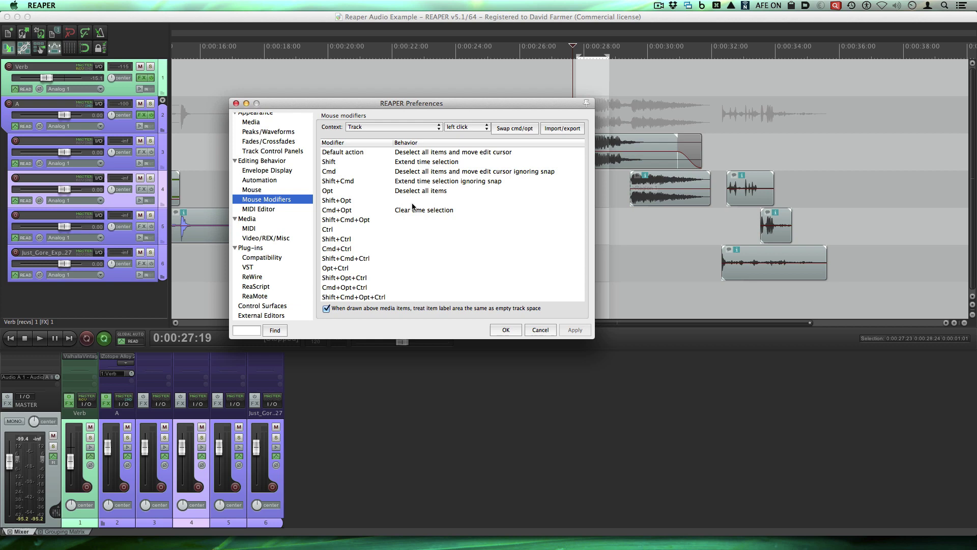
{"action": "key", "text": "Escape"}
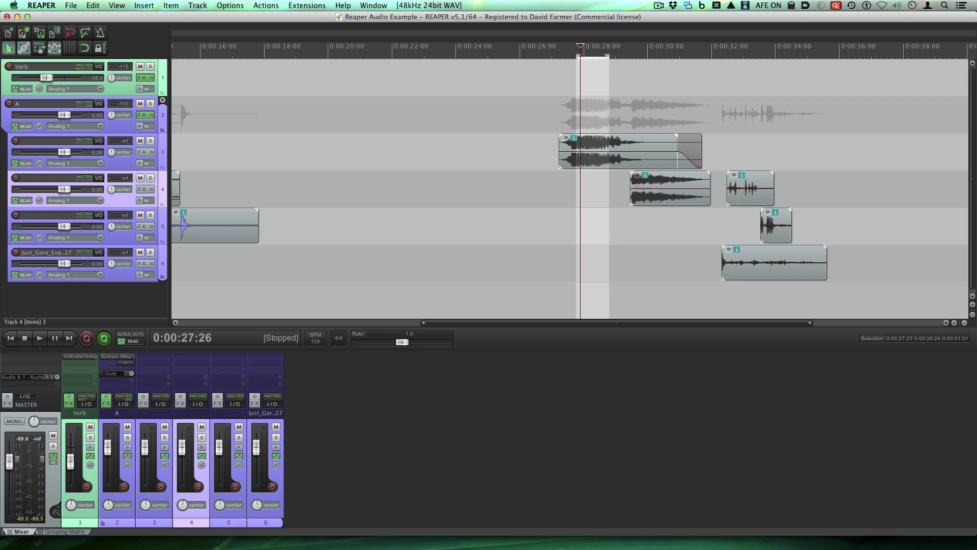
- In Pro Tools, play the Audio 5 clip from its start with Shift+Space
{"action": "key", "text": "super+Tab"}
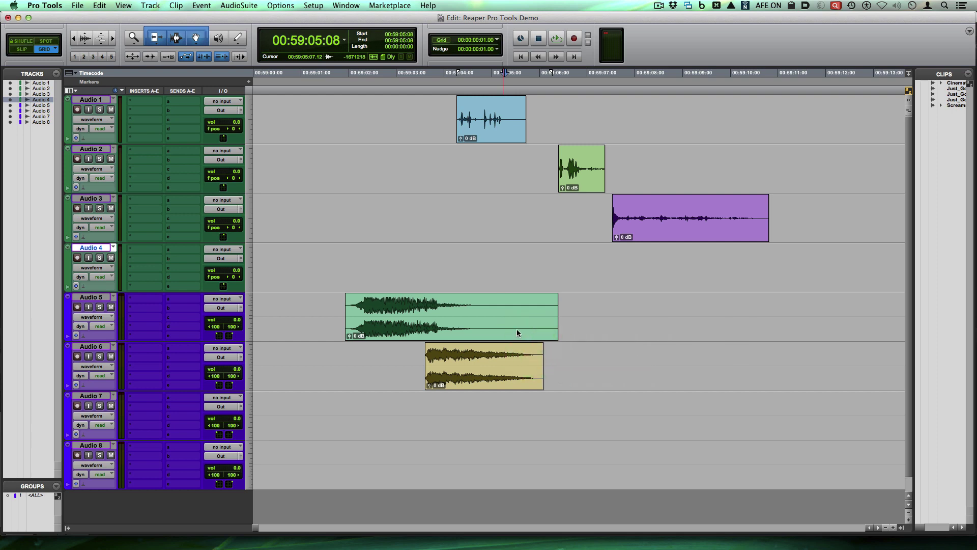
{"action": "left_click", "coordinate": [563, 331]}
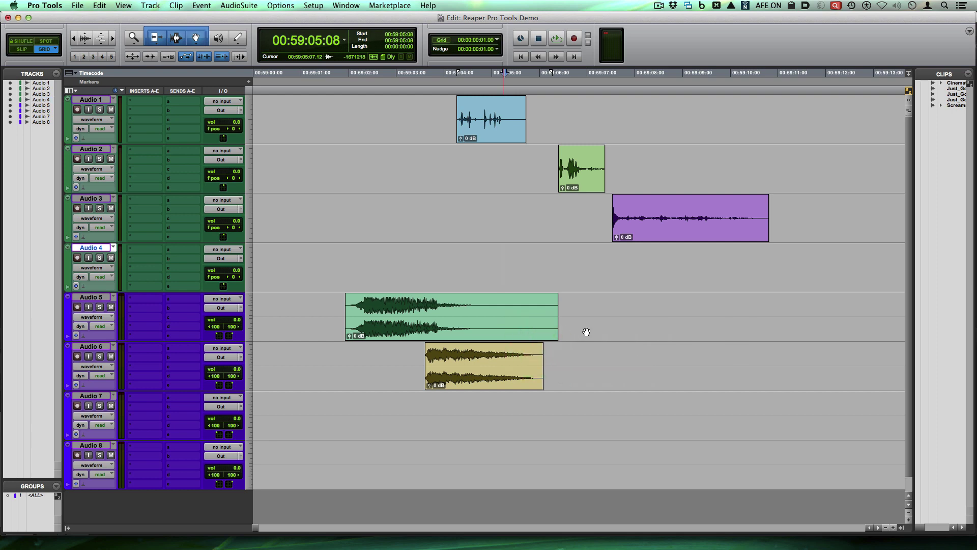
{"action": "left_click", "coordinate": [516, 330]}
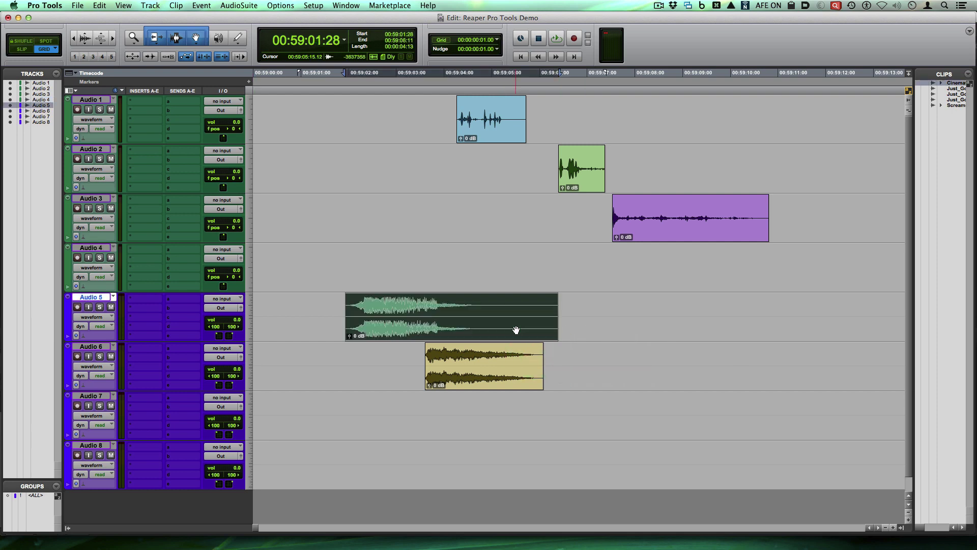
{"action": "key", "text": "space"}
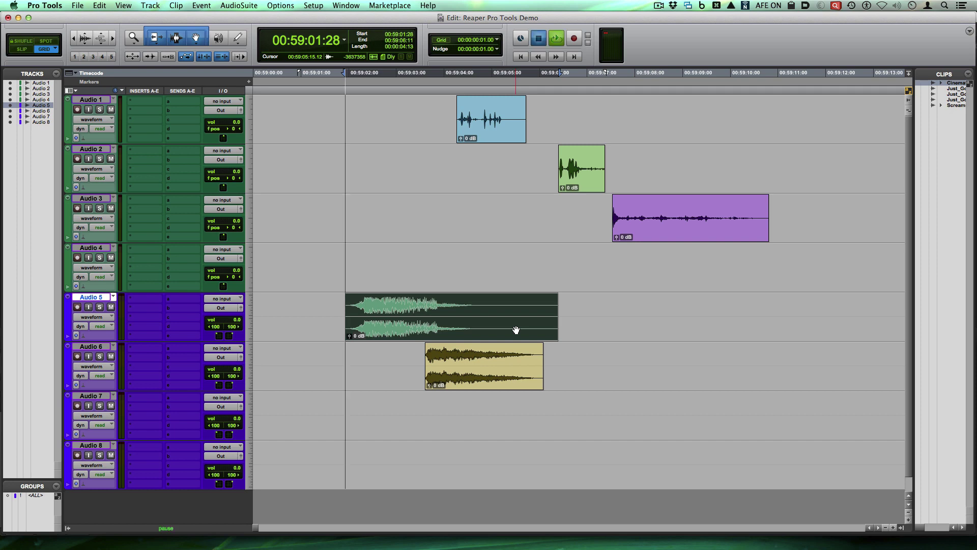
{"action": "key", "text": "space"}
- Play the Scream clip on Audio 6 from its start, then return to REAPER
{"action": "left_click", "coordinate": [516, 330]}
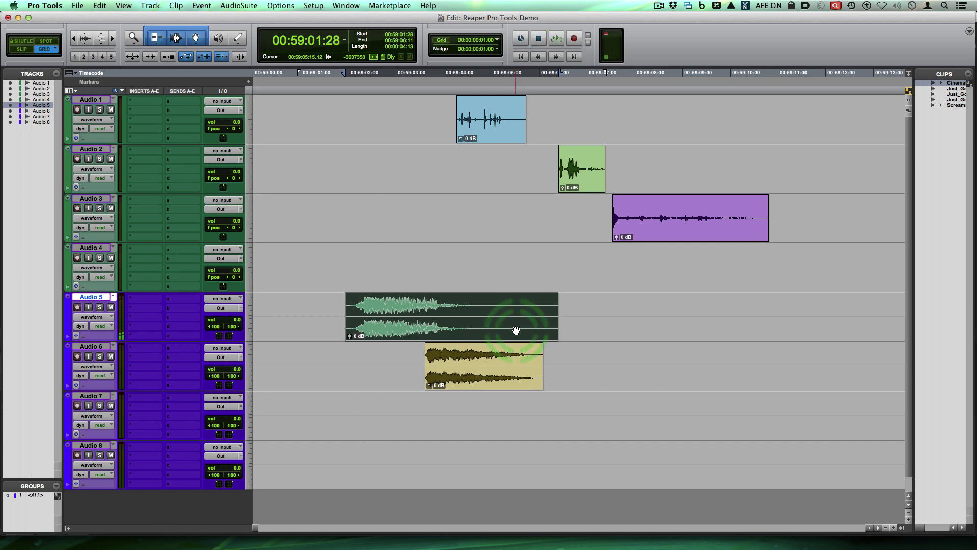
{"action": "left_click", "coordinate": [518, 372]}
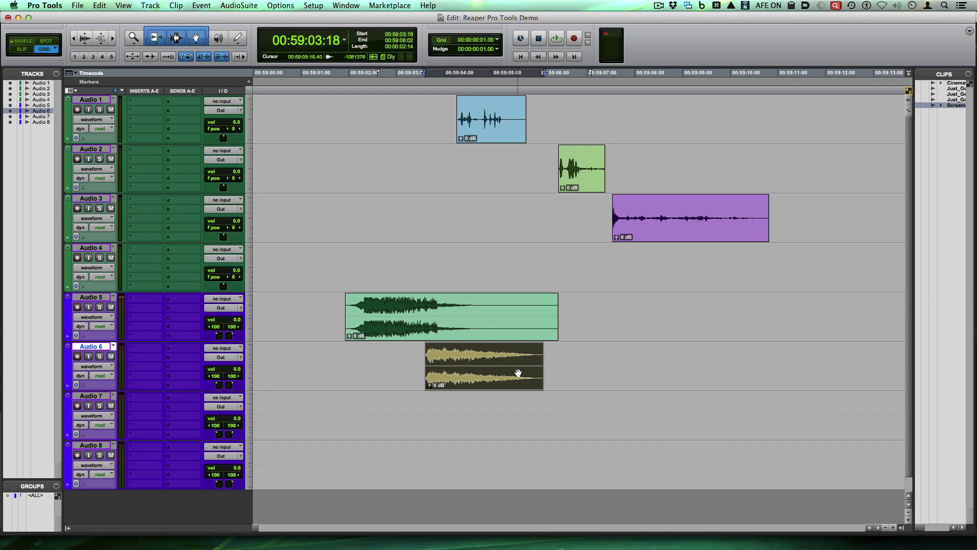
{"action": "key", "text": "space"}
{"action": "key", "text": "space"}
{"action": "key", "text": "super+Tab"}
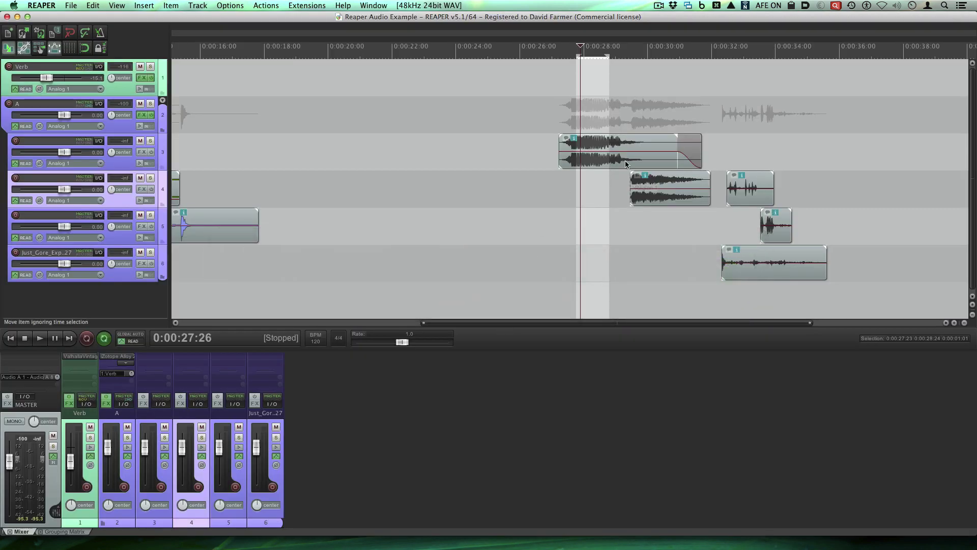
- Audition the track 4 item from 0:00:30:29 and track 3 from 0:00:28:13, clearing the 27:23–28:24 selection
{"action": "left_click", "coordinate": [648, 160]}
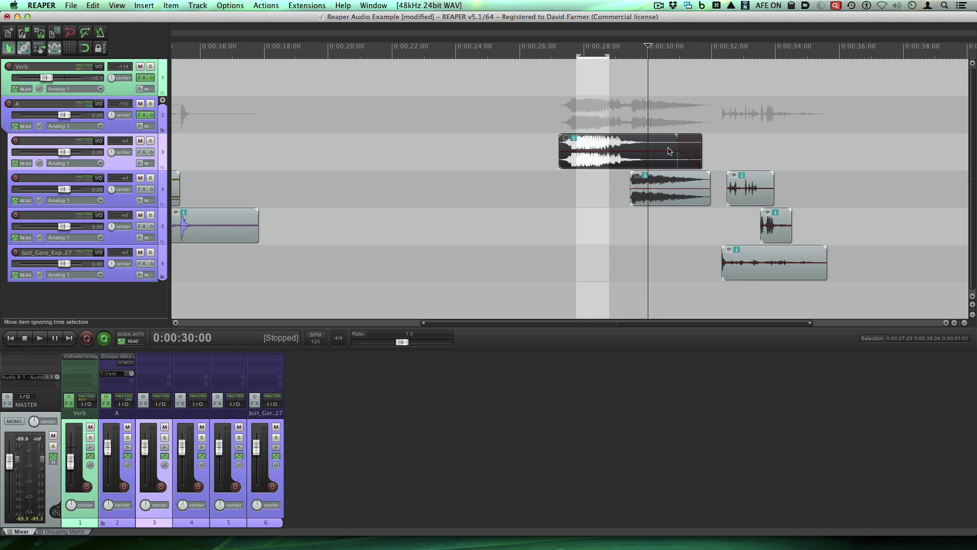
{"action": "left_click", "coordinate": [679, 200]}
{"action": "key", "text": "space"}
{"action": "key", "text": "space"}
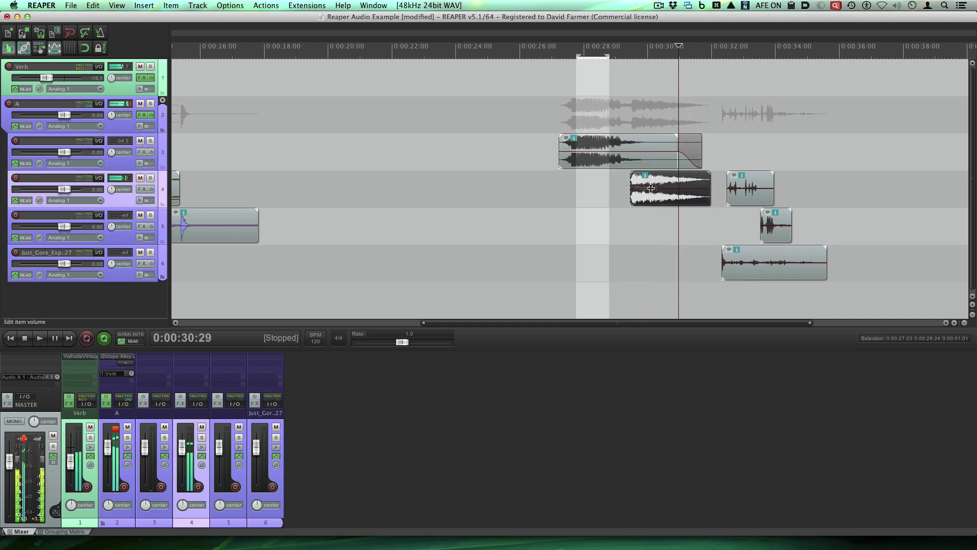
{"action": "left_click", "coordinate": [599, 168]}
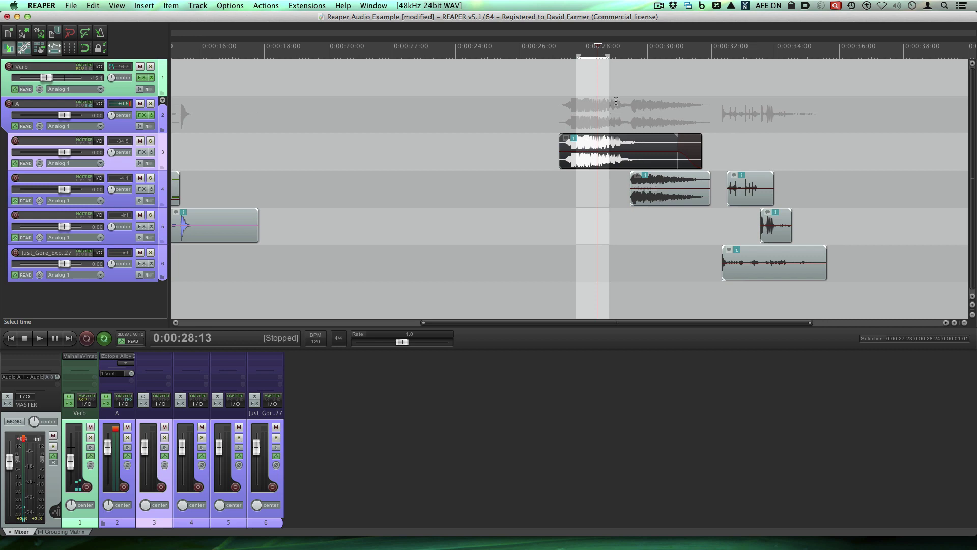
{"action": "key", "text": "space"}
{"action": "key", "text": "space"}
{"action": "key", "text": "Escape"}
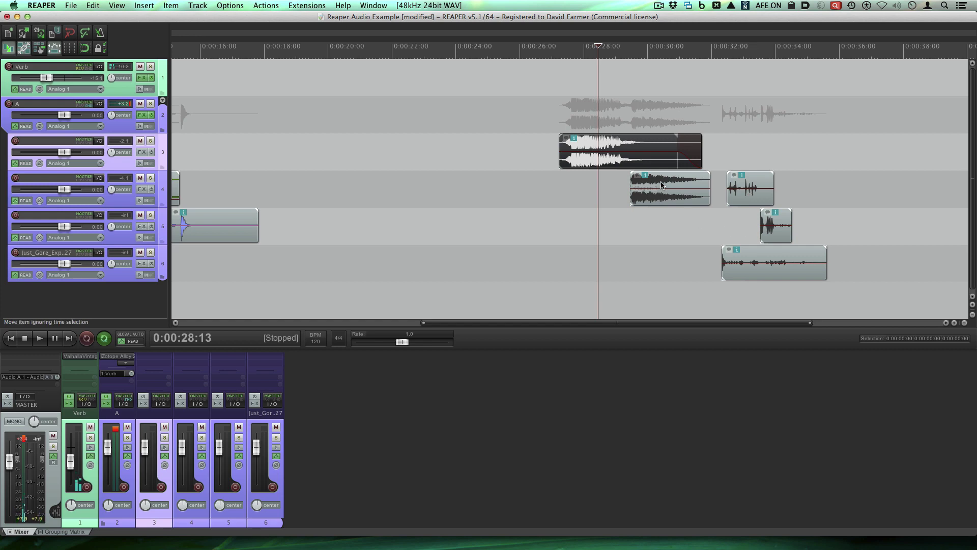
- Audition the track 4 item from 0:00:30:00, then click through the track 3 and 4 items
{"action": "left_click", "coordinate": [661, 185]}
{"action": "key", "text": "space"}
{"action": "key", "text": "space"}
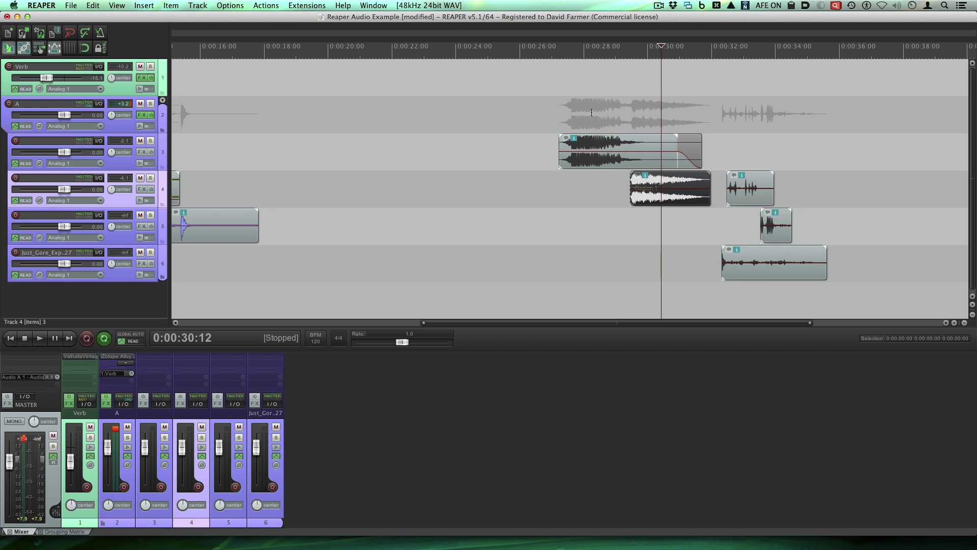
{"action": "left_click", "coordinate": [593, 144]}
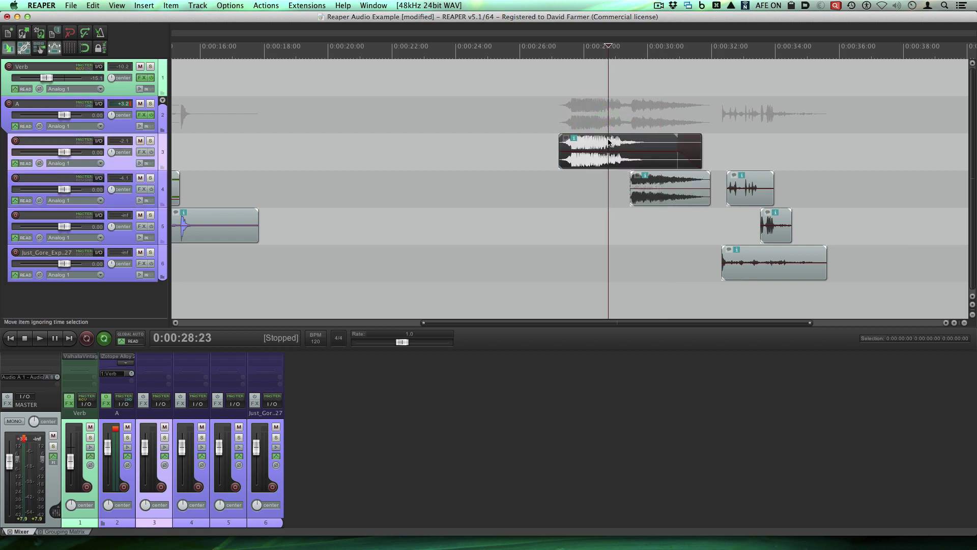
{"action": "left_click", "coordinate": [741, 191]}
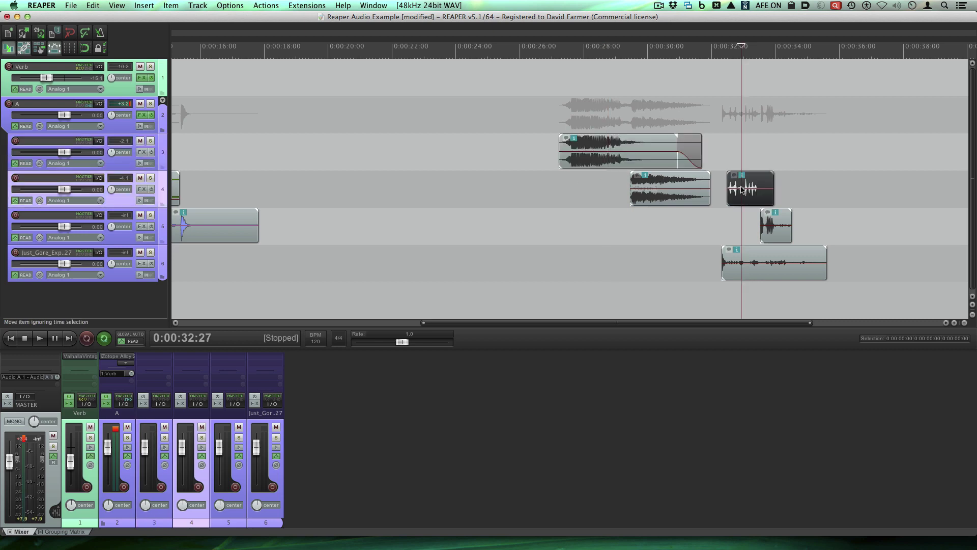
{"action": "left_click", "coordinate": [725, 214]}
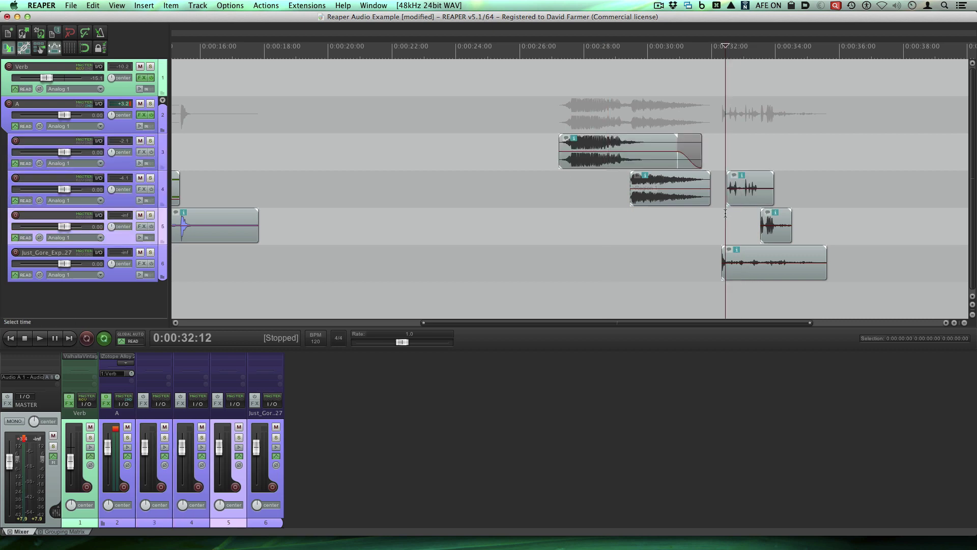
{"action": "left_click", "coordinate": [672, 203]}
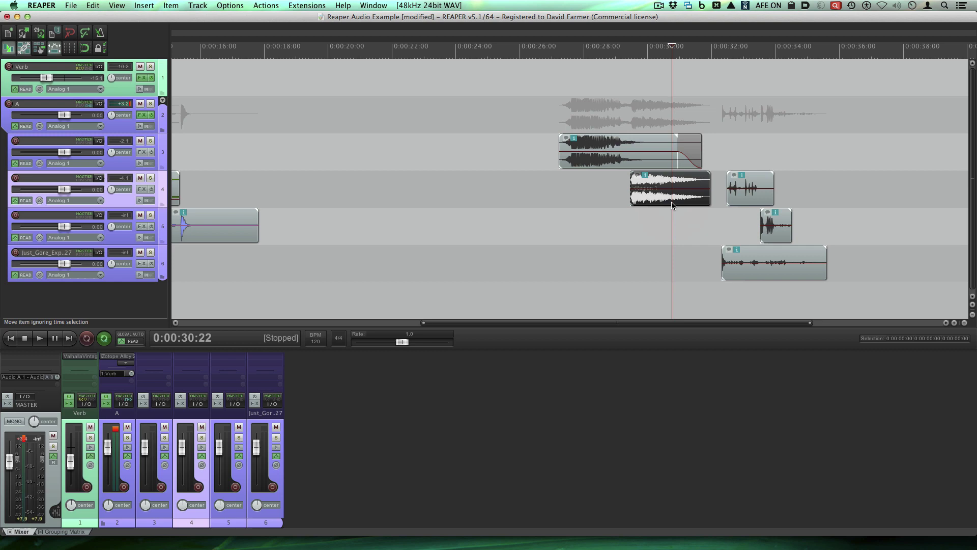
{"action": "left_click", "coordinate": [621, 199]}
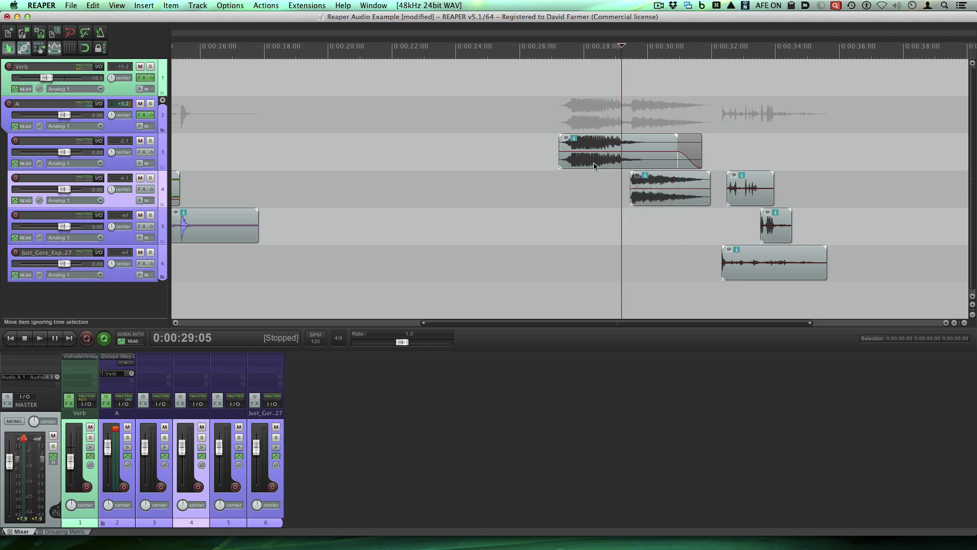
{"action": "left_click", "coordinate": [651, 157]}
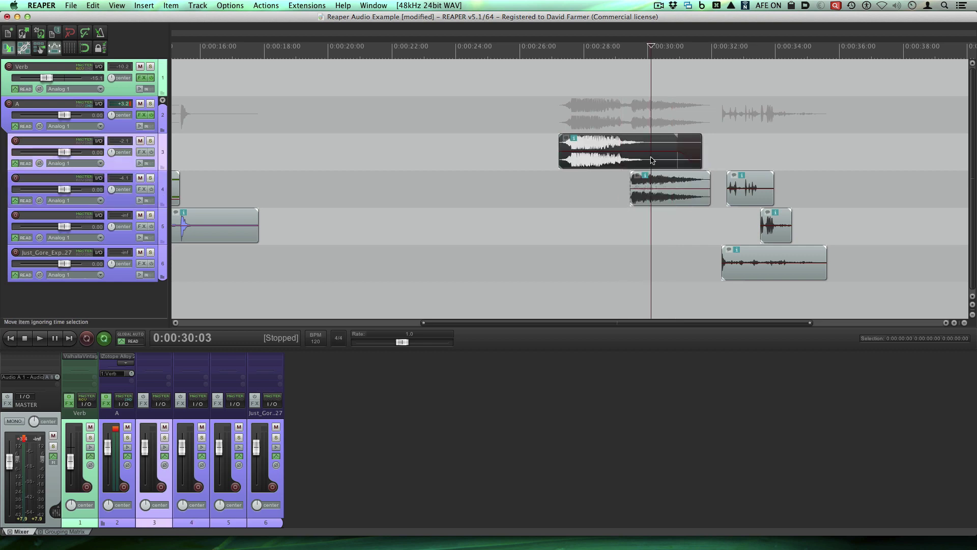
- Open the action list and find the action bound to Shift+Space
{"action": "left_click", "coordinate": [266, 6]}
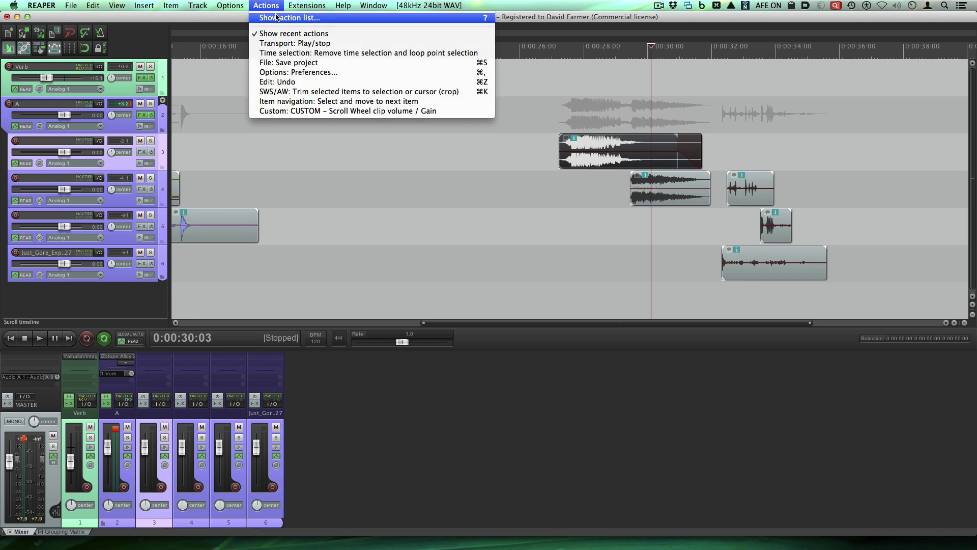
{"action": "left_click", "coordinate": [276, 18]}
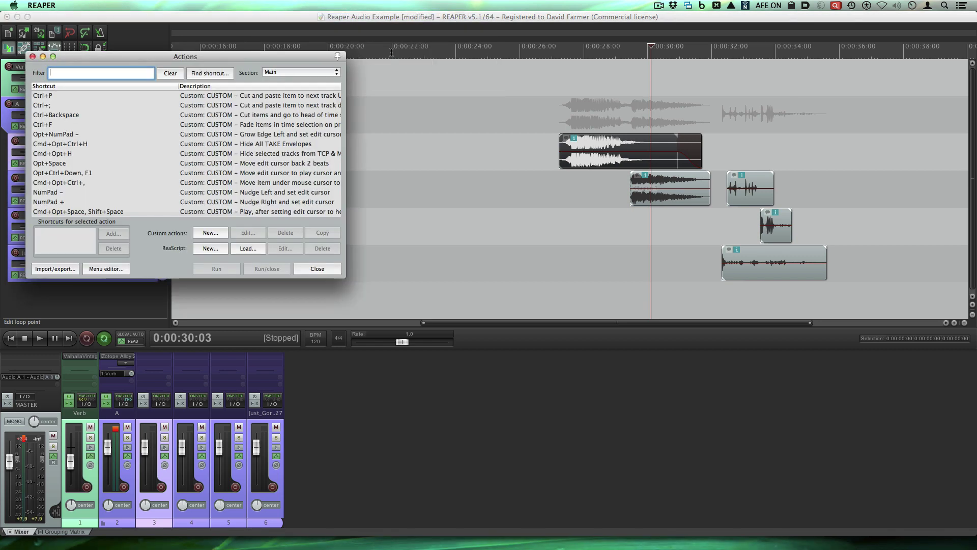
{"action": "left_click", "coordinate": [212, 74]}
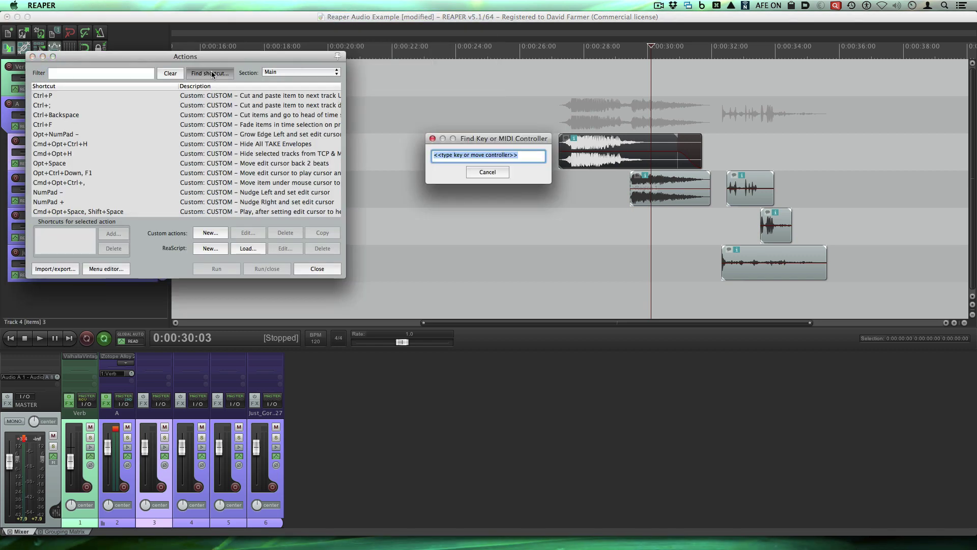
{"action": "key", "text": "shift+space"}
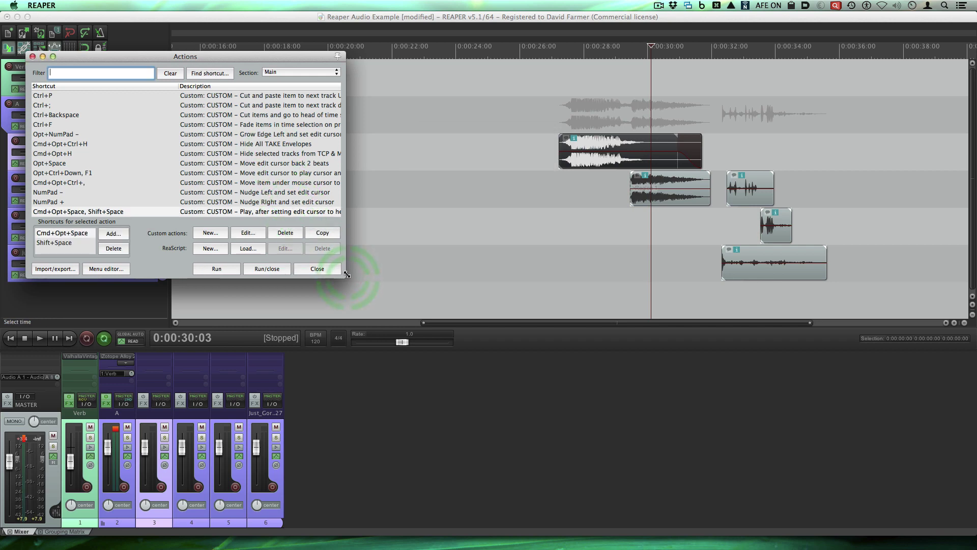
- Check the custom action's two steps, move to item start and play/stop, leaving it unchanged
{"action": "left_click_drag", "start_coordinate": [345, 275], "coordinate": [577, 336]}
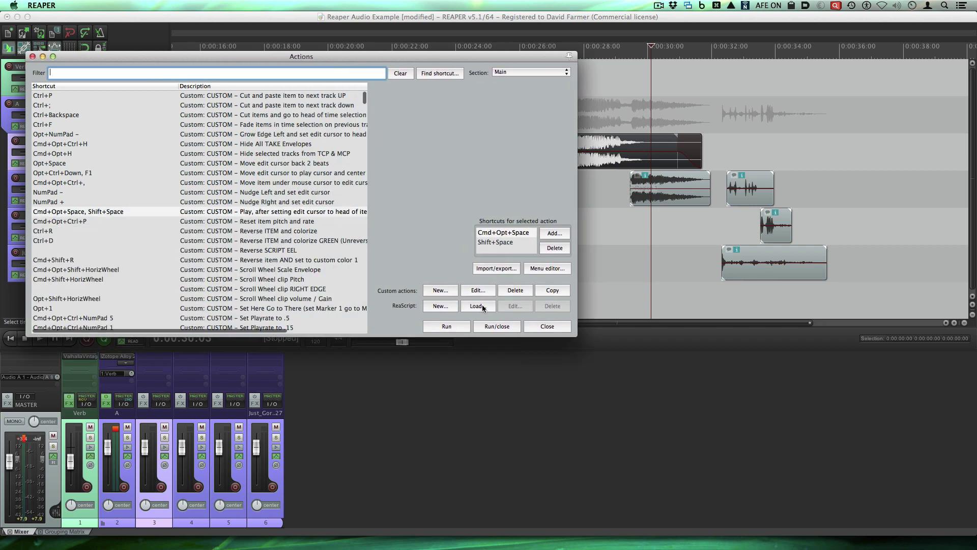
{"action": "left_click", "coordinate": [478, 290]}
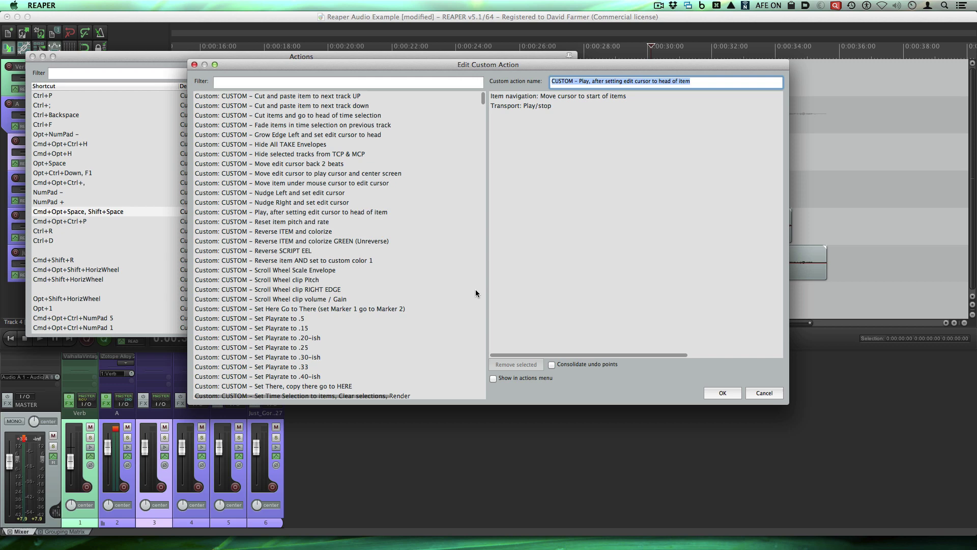
{"action": "left_click", "coordinate": [595, 96]}
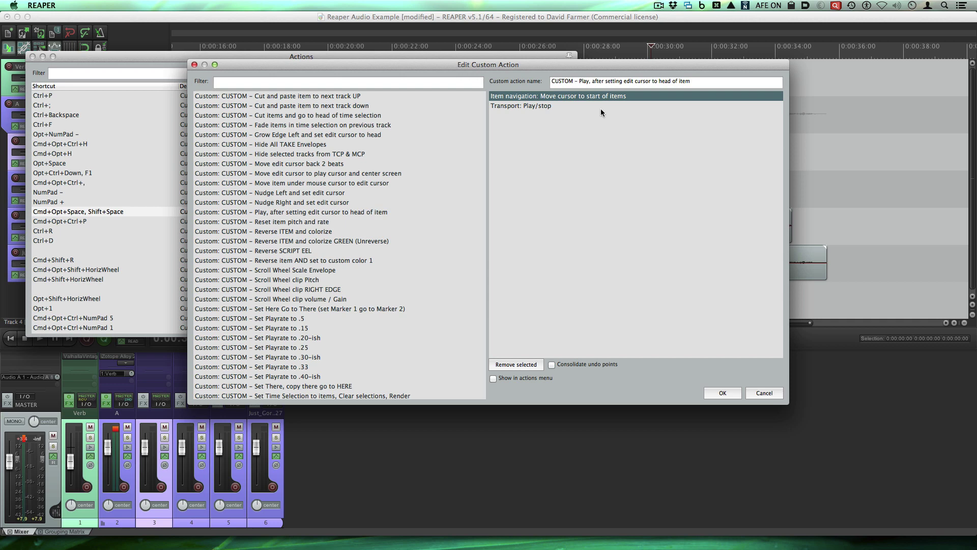
{"action": "left_click", "coordinate": [599, 105]}
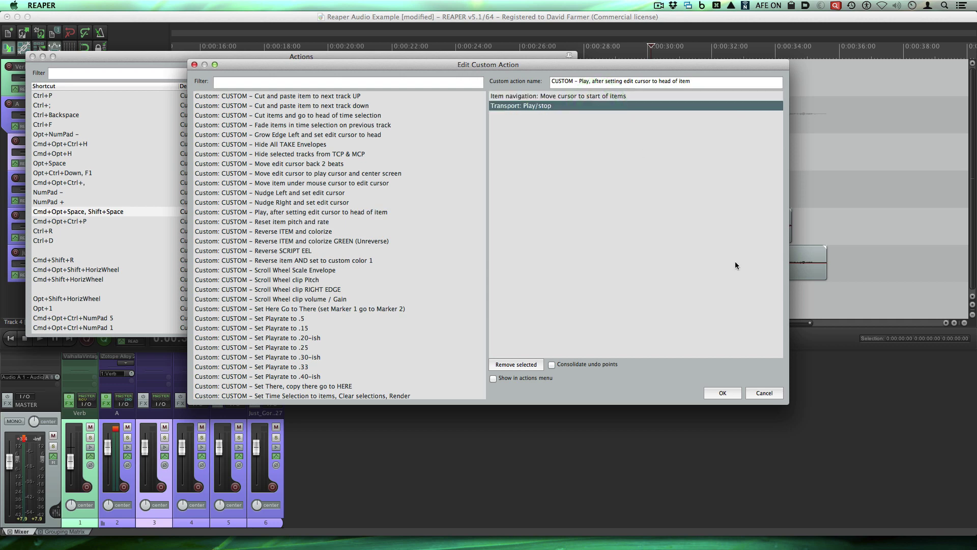
{"action": "left_click", "coordinate": [763, 392]}
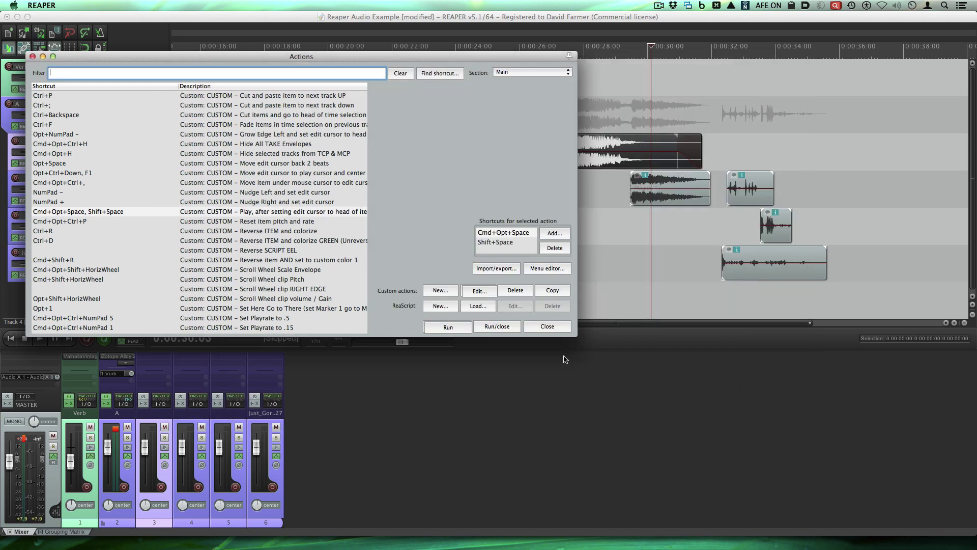
- Close the action list and play the track 3 item from its start
{"action": "left_click", "coordinate": [550, 329]}
{"action": "left_click", "coordinate": [595, 212]}
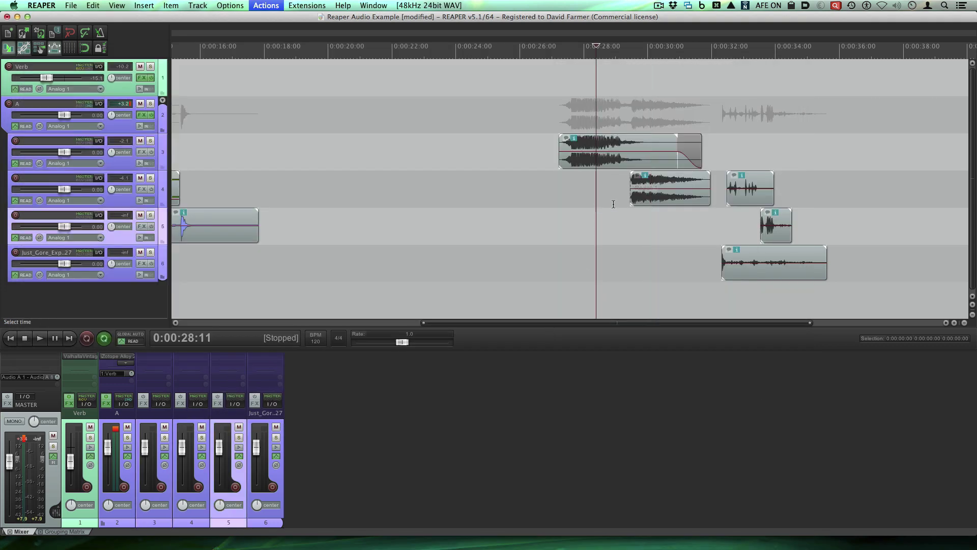
{"action": "left_click", "coordinate": [664, 159]}
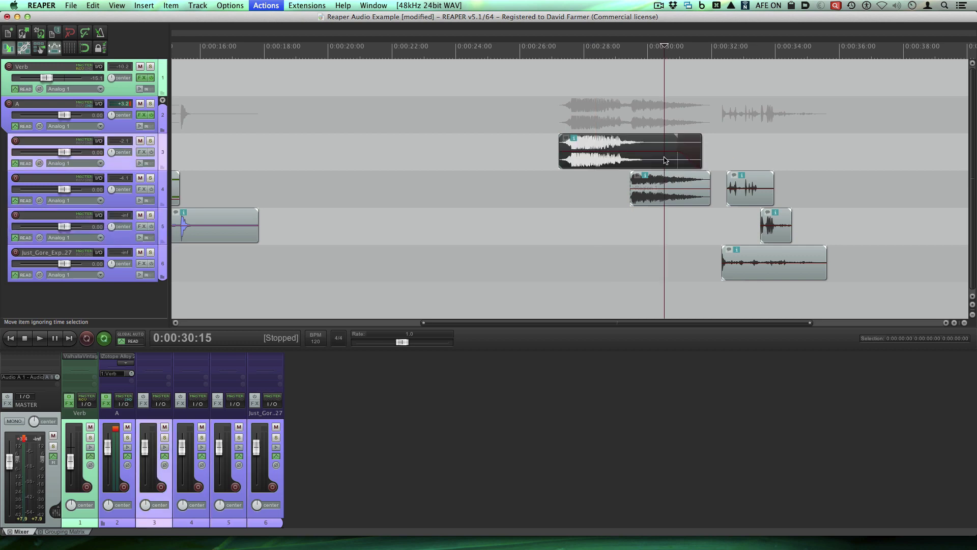
{"action": "key", "text": "space"}
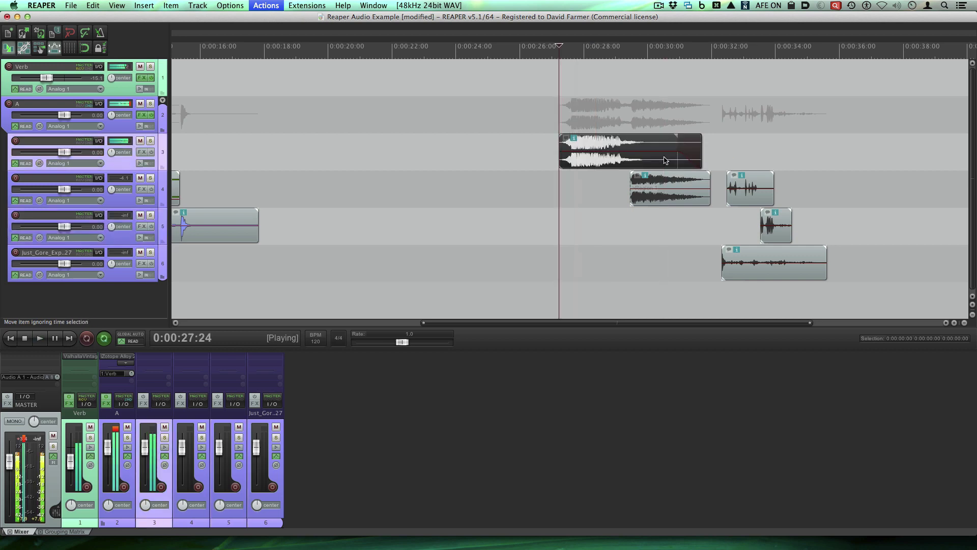
- Play from 0:00:30:04, then leave the edit cursor at 0:00:27:26
{"action": "left_click", "coordinate": [684, 195]}
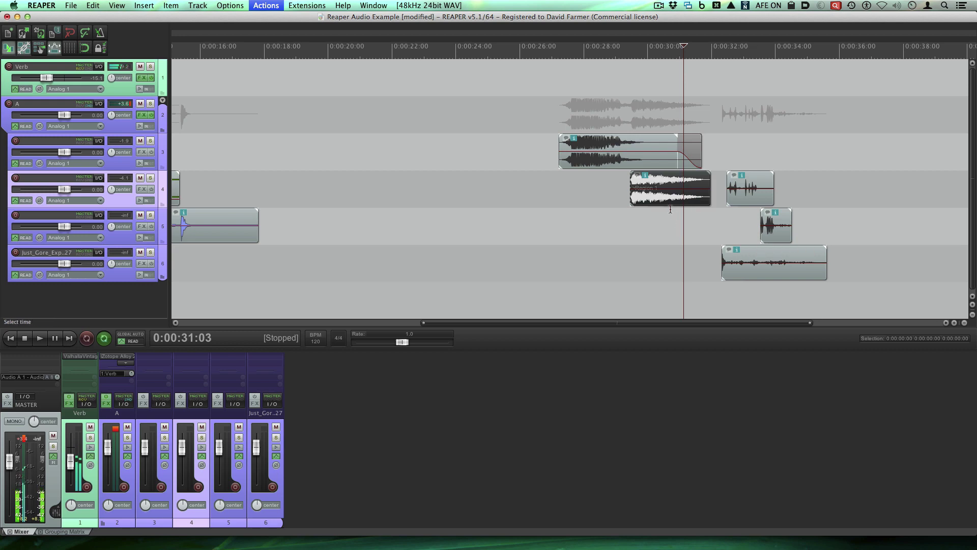
{"action": "left_click", "coordinate": [654, 218]}
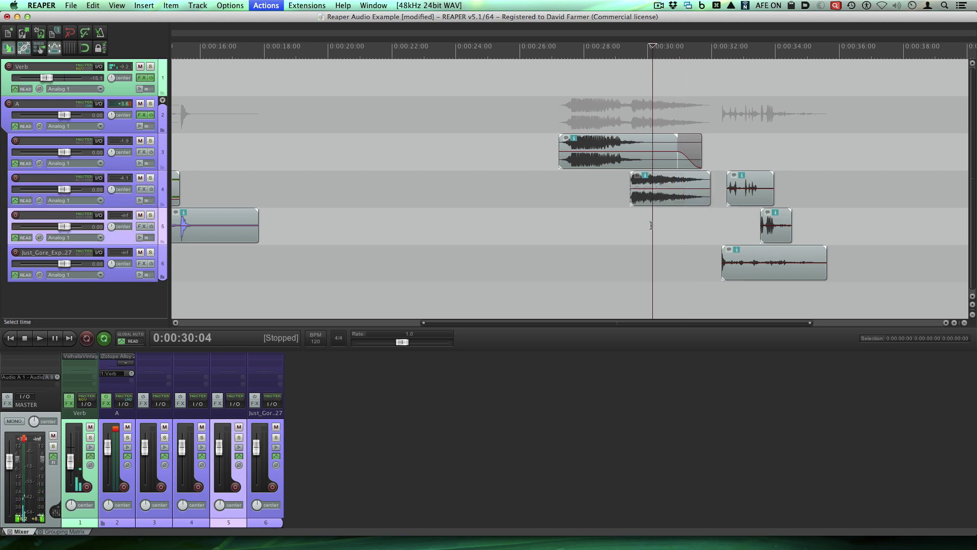
{"action": "key", "text": "space"}
{"action": "key", "text": "space"}
{"action": "left_click", "coordinate": [643, 162]}
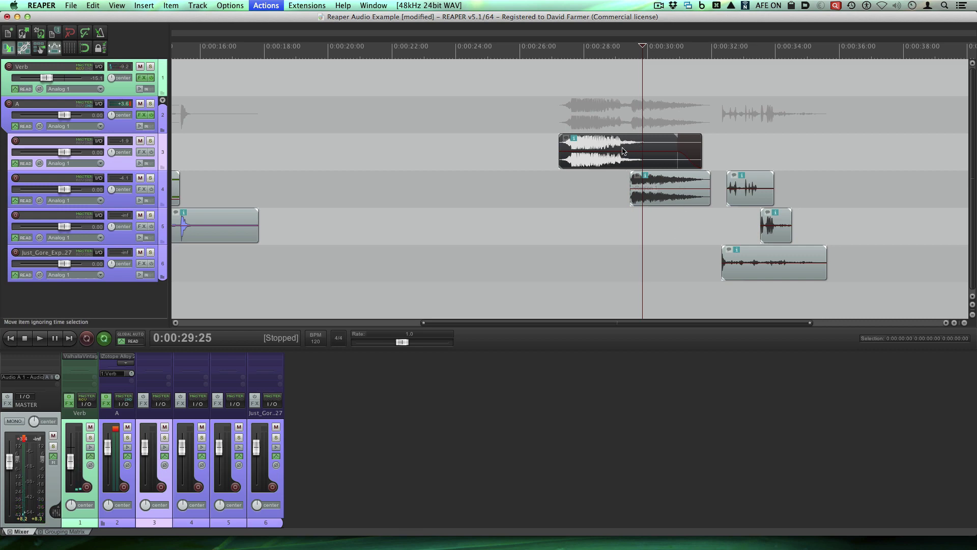
{"action": "left_click", "coordinate": [588, 243]}
{"action": "left_click", "coordinate": [580, 189]}
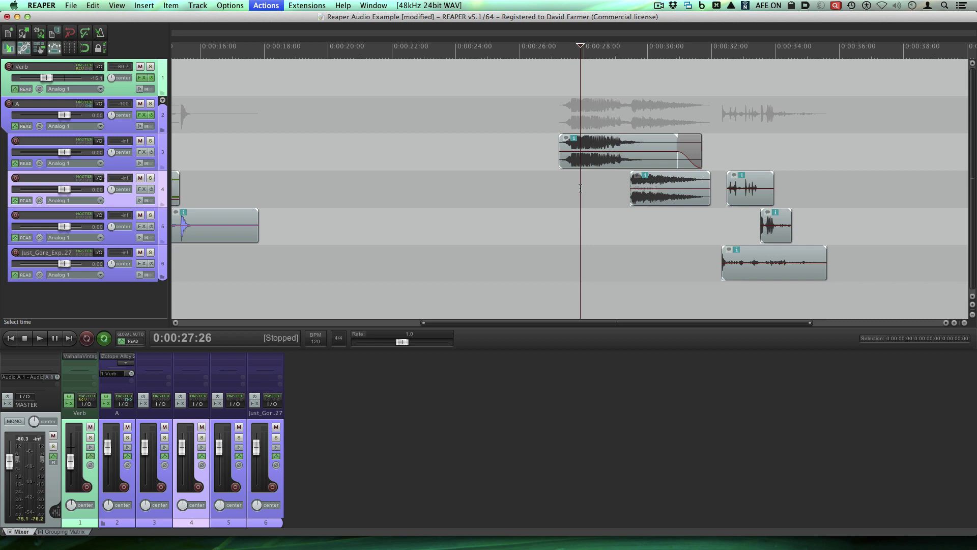
{"action": "right_click", "coordinate": [687, 156]}
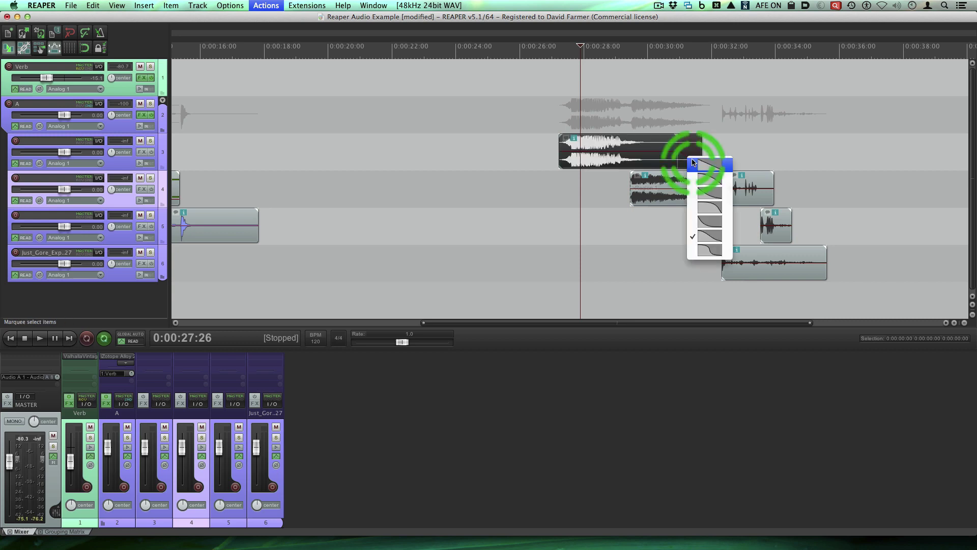
{"action": "left_click", "coordinate": [723, 140]}
{"action": "left_click", "coordinate": [637, 145]}
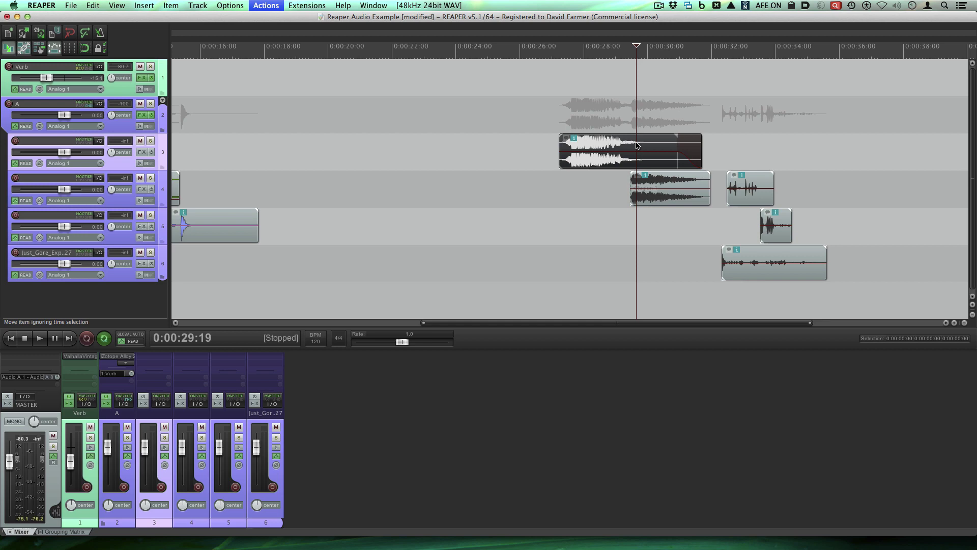
{"action": "right_click", "coordinate": [637, 146]}
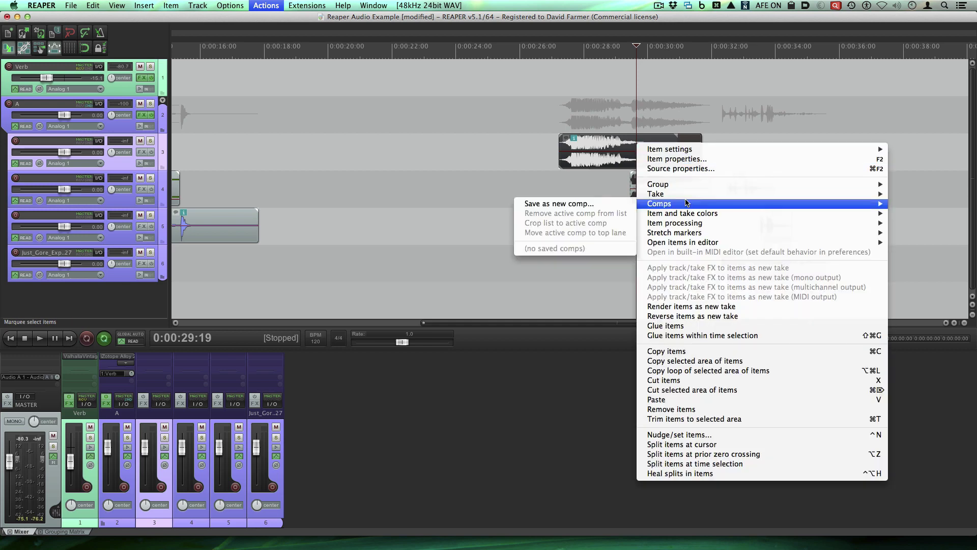
{"action": "left_click", "coordinate": [586, 233]}
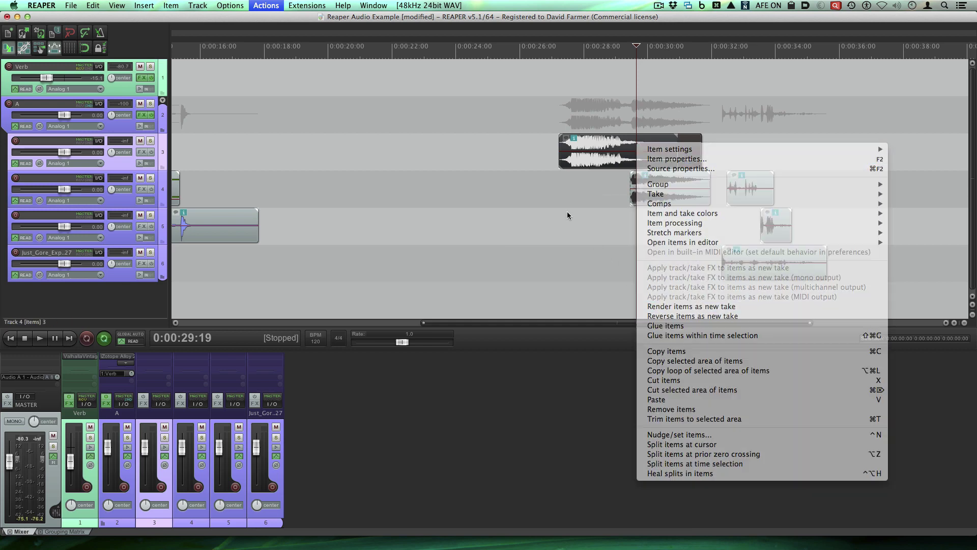
{"action": "right_click", "coordinate": [513, 222]}
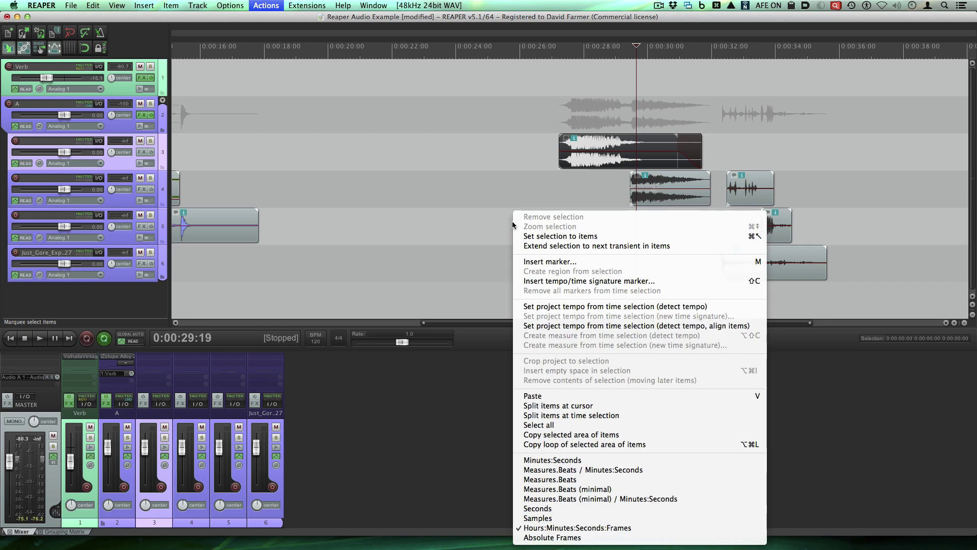
{"action": "left_click", "coordinate": [509, 221]}
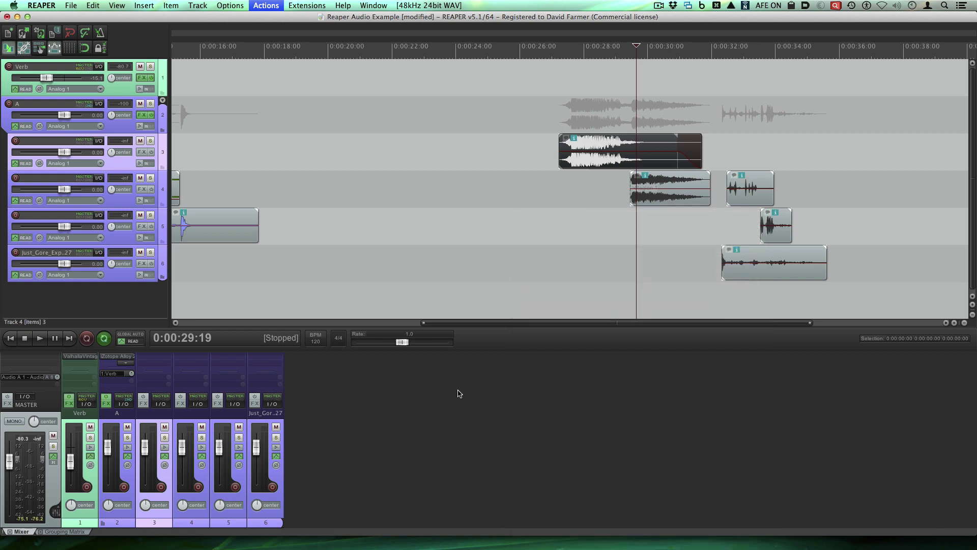
{"action": "right_click", "coordinate": [399, 399]}
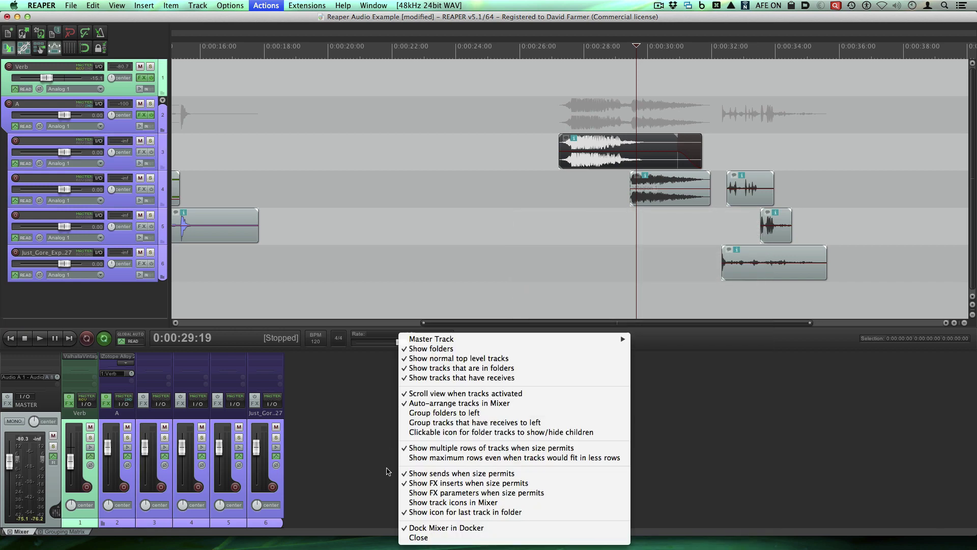
{"action": "left_click", "coordinate": [358, 401]}
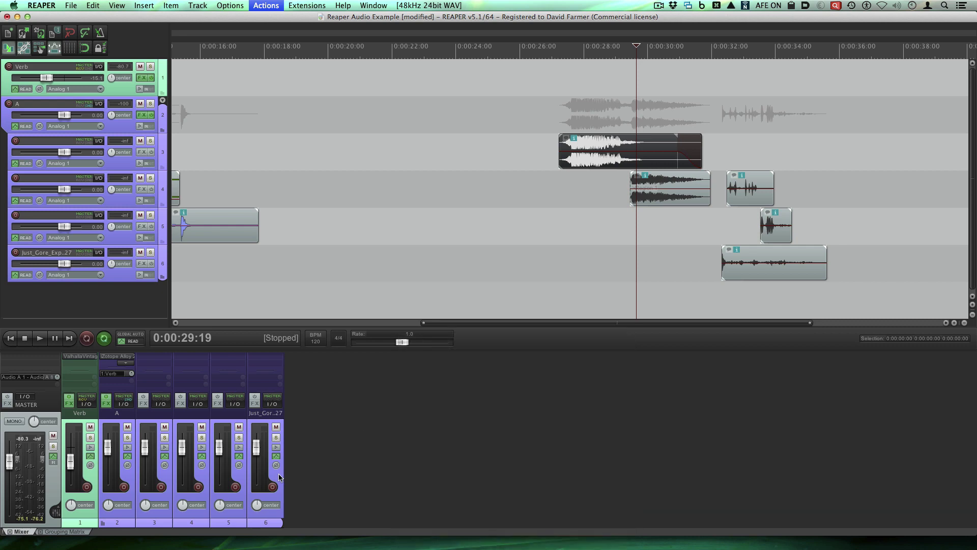
{"action": "left_click", "coordinate": [279, 474]}
{"action": "right_click", "coordinate": [278, 475]}
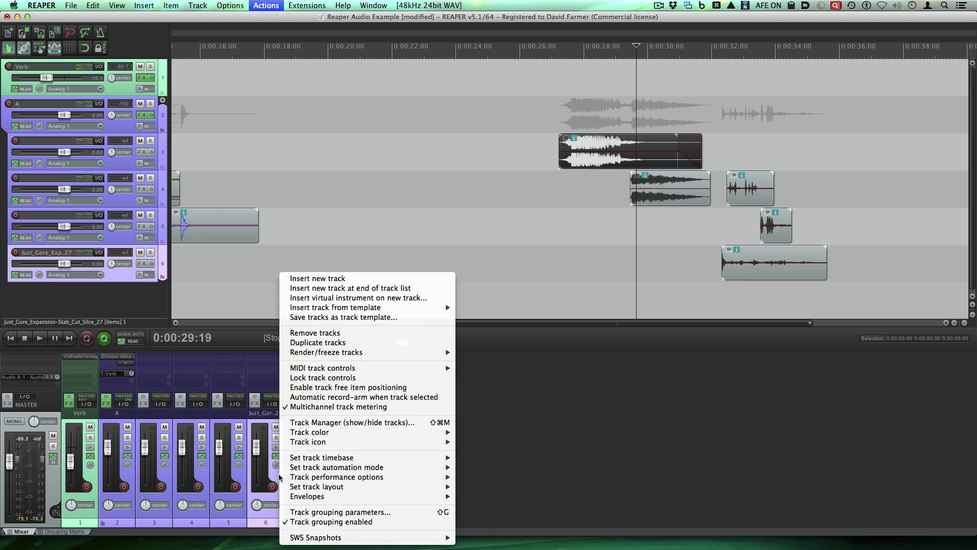
{"action": "left_click", "coordinate": [507, 399]}
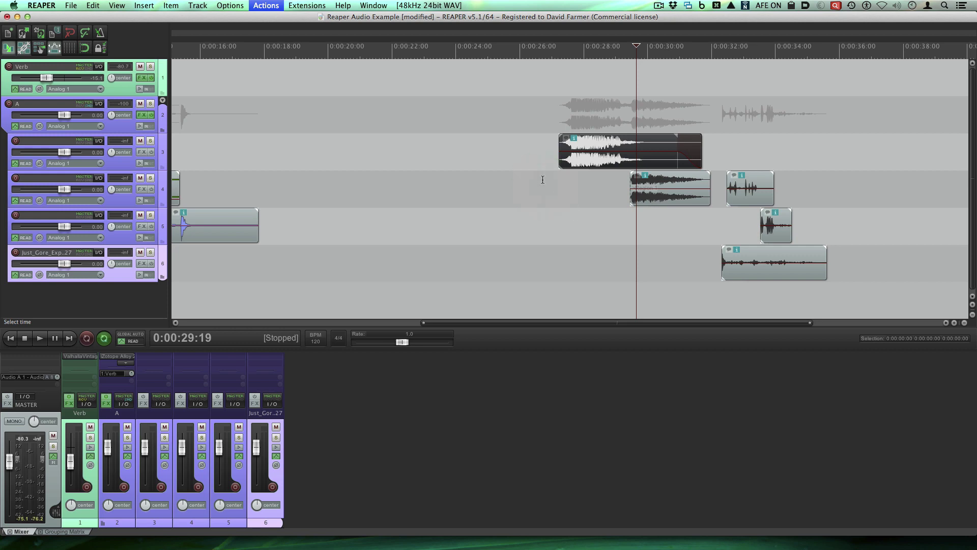
- Zoom the timeline with the mouse wheel and move the edit cursor to 0:00:26:00
{"action": "scroll", "coordinate": [553, 189], "scroll_direction": "down", "scroll_amount": 3}
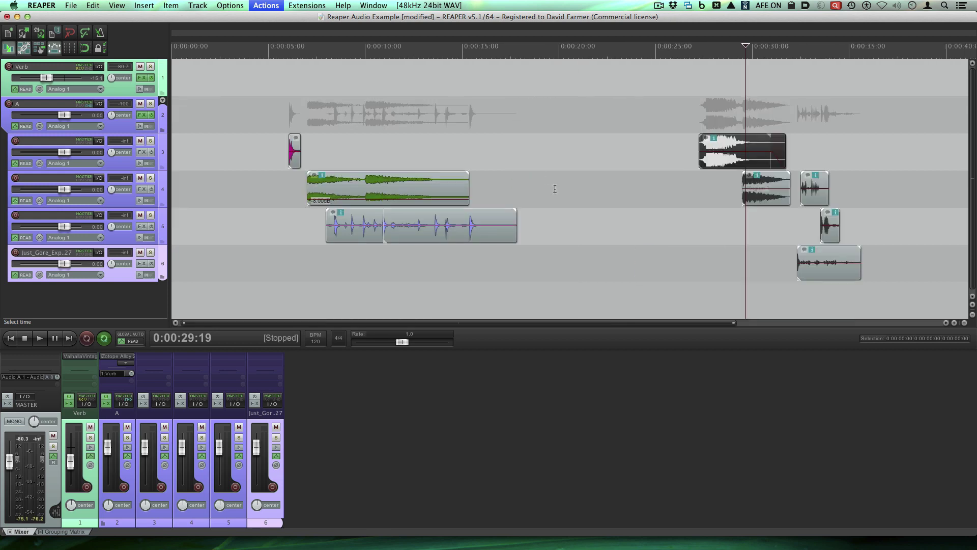
{"action": "left_click", "coordinate": [676, 161]}
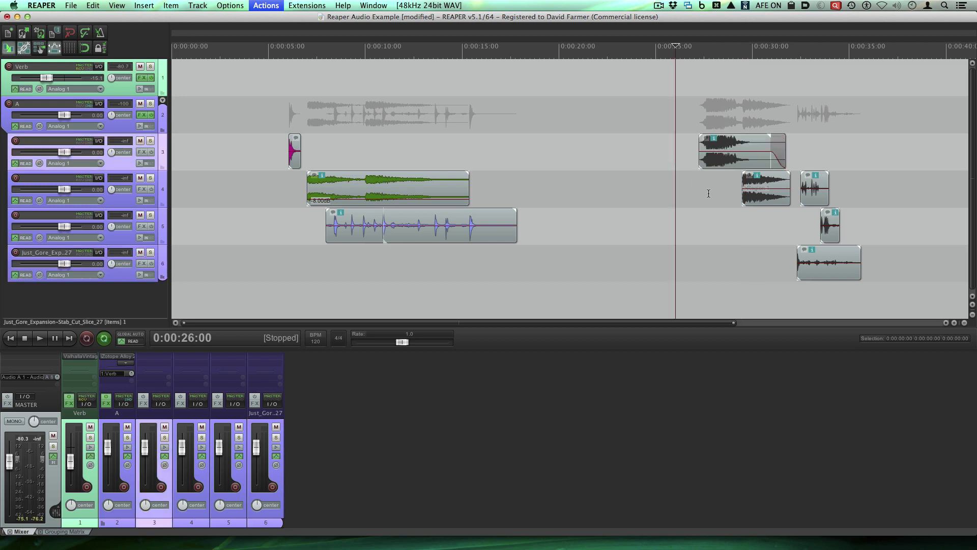
{"action": "left_click", "coordinate": [708, 194]}
{"action": "left_click", "coordinate": [707, 194]}
{"action": "left_click", "coordinate": [633, 209]}
{"action": "scroll", "coordinate": [636, 201], "scroll_direction": "down", "scroll_amount": 3}
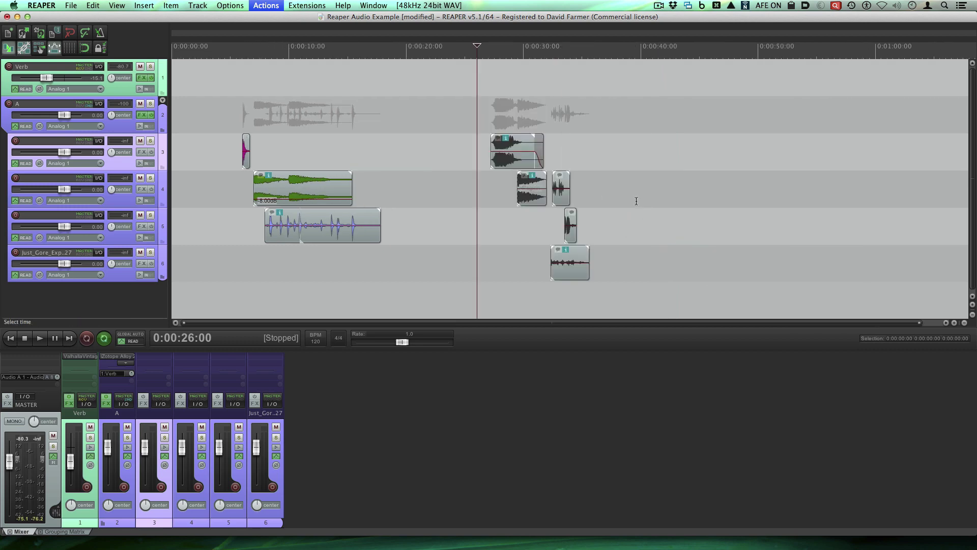
{"action": "scroll", "coordinate": [637, 200], "scroll_direction": "up", "scroll_amount": 3}
{"action": "scroll", "coordinate": [636, 200], "scroll_direction": "down", "scroll_amount": 5}
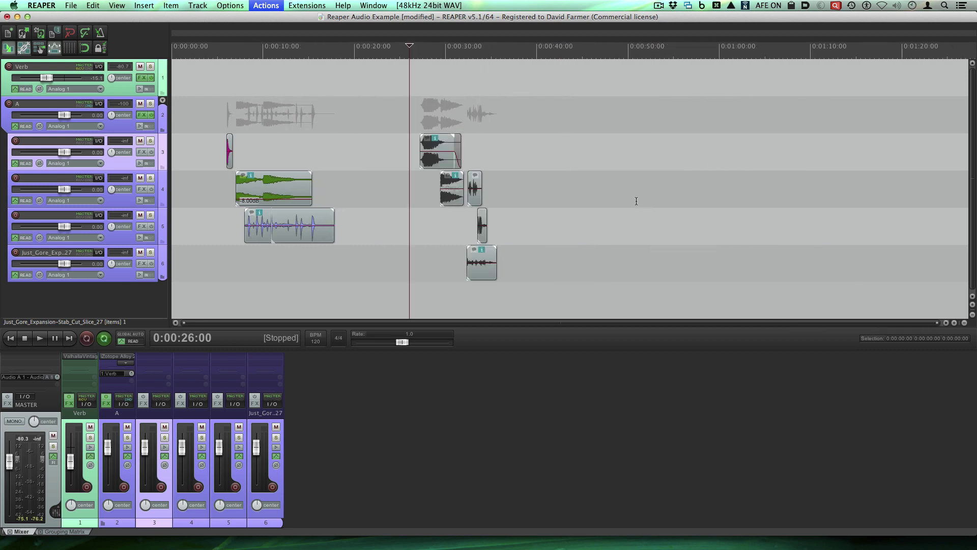
{"action": "left_click", "coordinate": [547, 212]}
{"action": "left_click", "coordinate": [421, 184]}
- Zoom horizontally in and out, placing the edit cursor at 0:00:28:21 and then 0:00:27:18
{"action": "scroll", "coordinate": [421, 183], "scroll_direction": "up", "scroll_amount": 2}
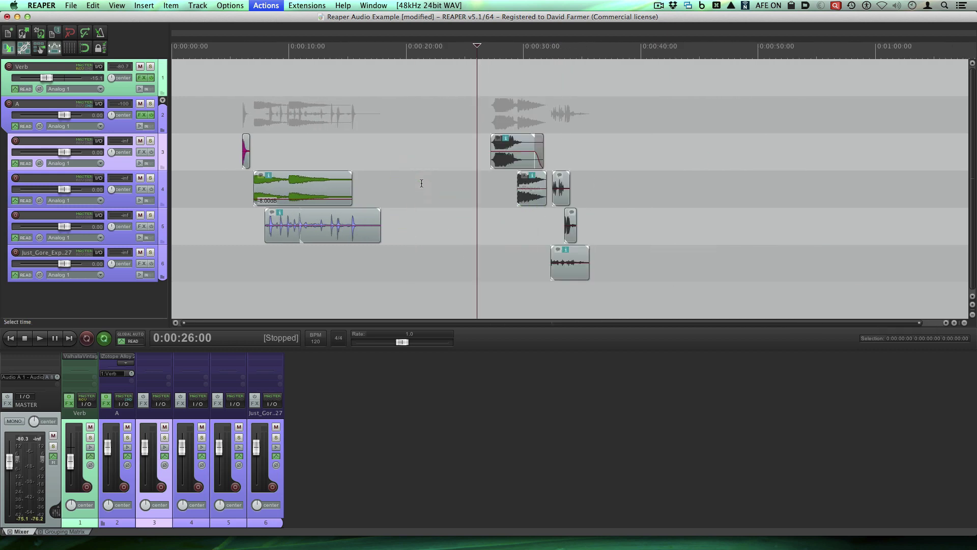
{"action": "scroll", "coordinate": [421, 183], "scroll_direction": "up", "scroll_amount": 2}
{"action": "scroll", "coordinate": [422, 184], "scroll_direction": "down", "scroll_amount": 4}
{"action": "scroll", "coordinate": [421, 183], "scroll_direction": "up", "scroll_amount": 3}
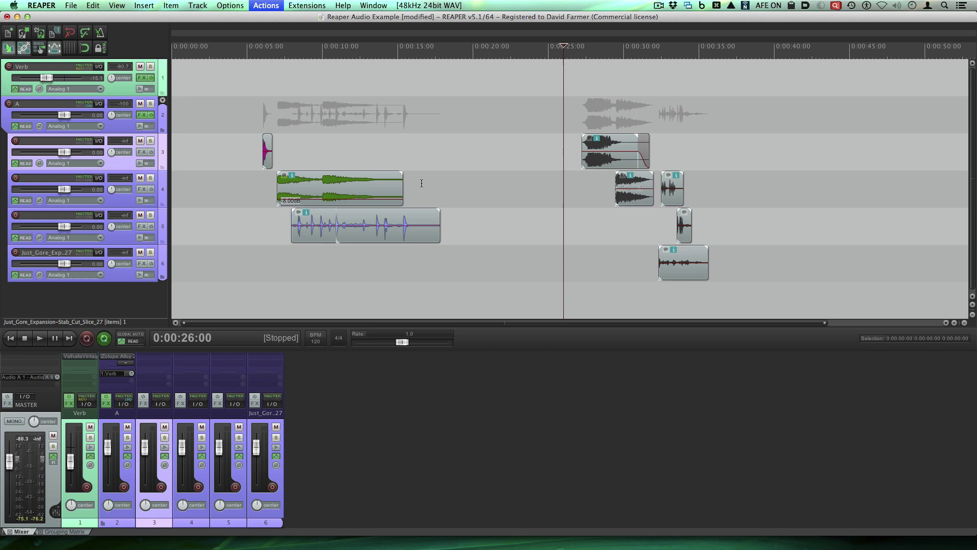
{"action": "scroll", "coordinate": [421, 183], "scroll_direction": "up", "scroll_amount": 1}
{"action": "scroll", "coordinate": [422, 183], "scroll_direction": "down", "scroll_amount": 3}
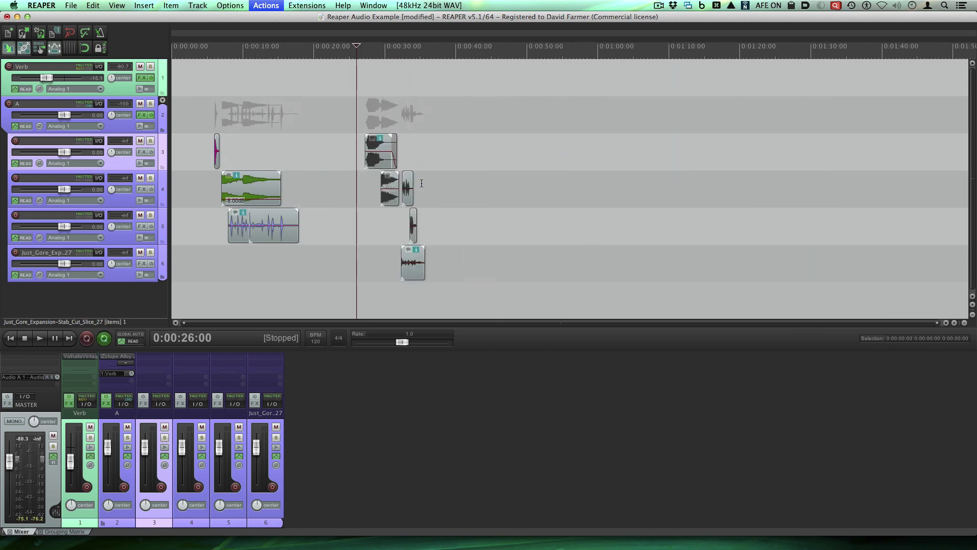
{"action": "left_click", "coordinate": [376, 182]}
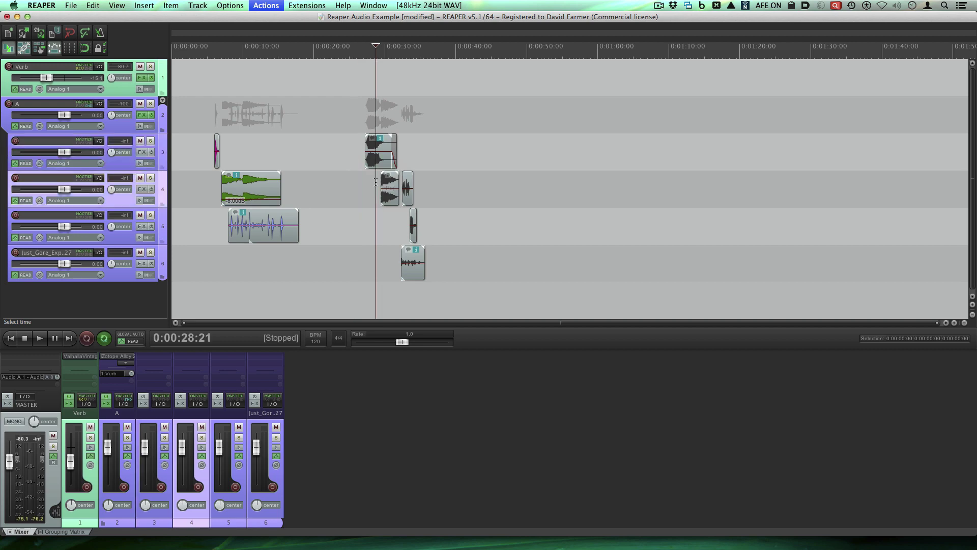
{"action": "scroll", "coordinate": [376, 183], "scroll_direction": "up", "scroll_amount": 2}
{"action": "left_click", "coordinate": [495, 186]}
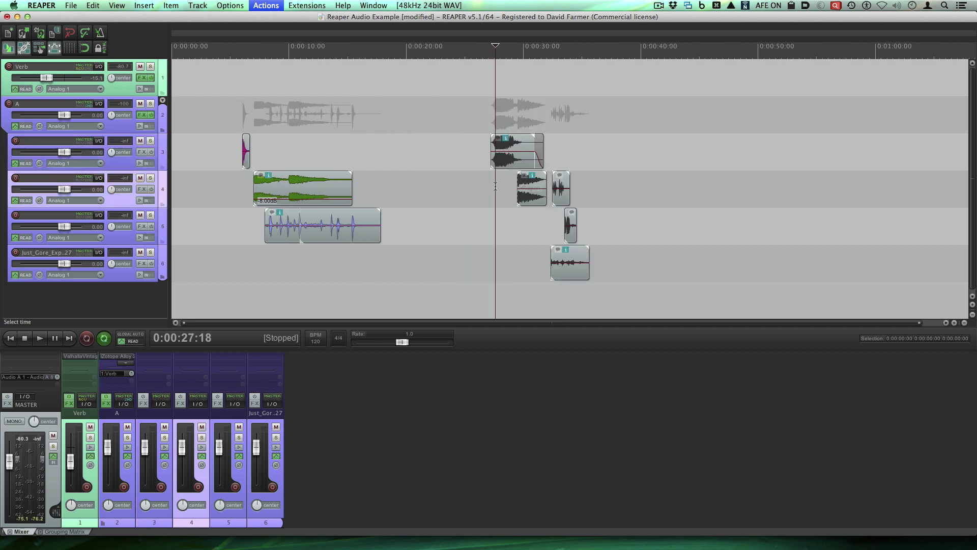
{"action": "scroll", "coordinate": [495, 186], "scroll_direction": "up", "scroll_amount": 1}
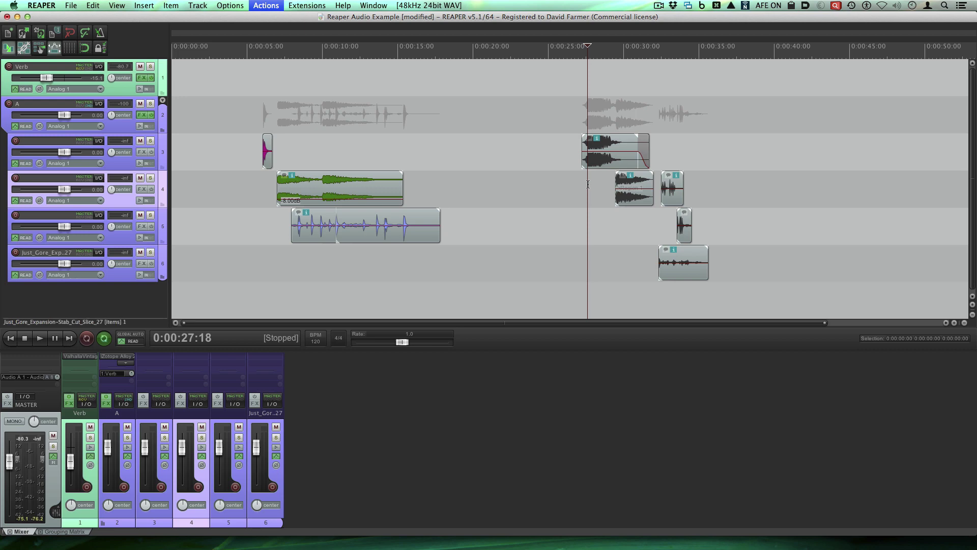
{"action": "scroll", "coordinate": [585, 185], "scroll_direction": "down", "scroll_amount": 4}
{"action": "scroll", "coordinate": [565, 186], "scroll_direction": "up", "scroll_amount": 4}
{"action": "scroll", "coordinate": [593, 187], "scroll_direction": "down", "scroll_amount": 6}
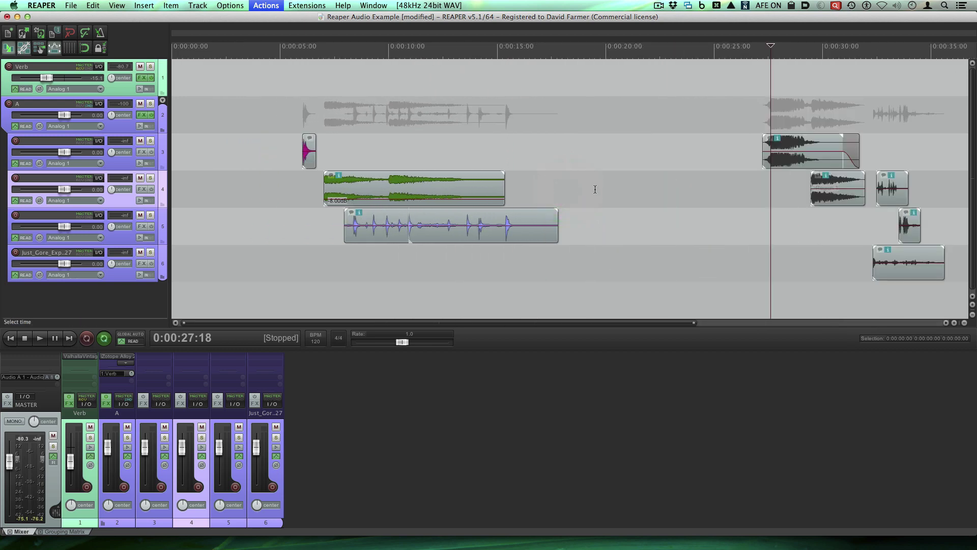
{"action": "scroll", "coordinate": [595, 189], "scroll_direction": "up", "scroll_amount": 6}
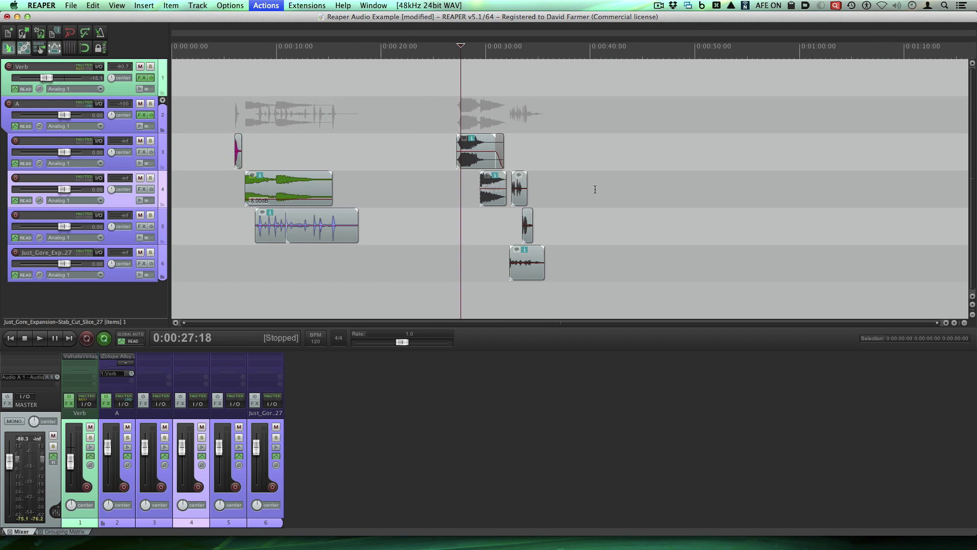
{"action": "scroll", "coordinate": [597, 191], "scroll_direction": "down", "scroll_amount": 6}
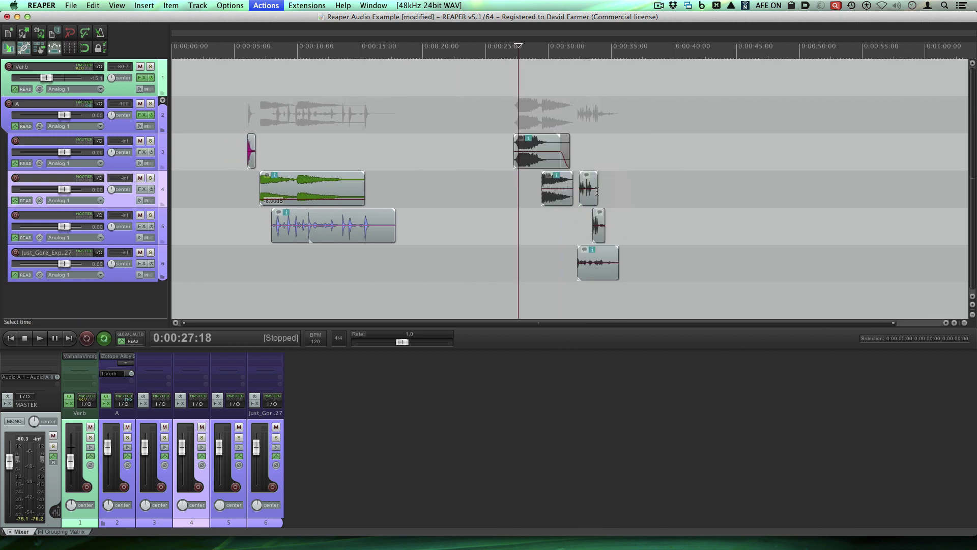
- Set the edit cursor to 0:00:28:07 with the view spanning the start to about 50 seconds
{"action": "left_click", "coordinate": [456, 161]}
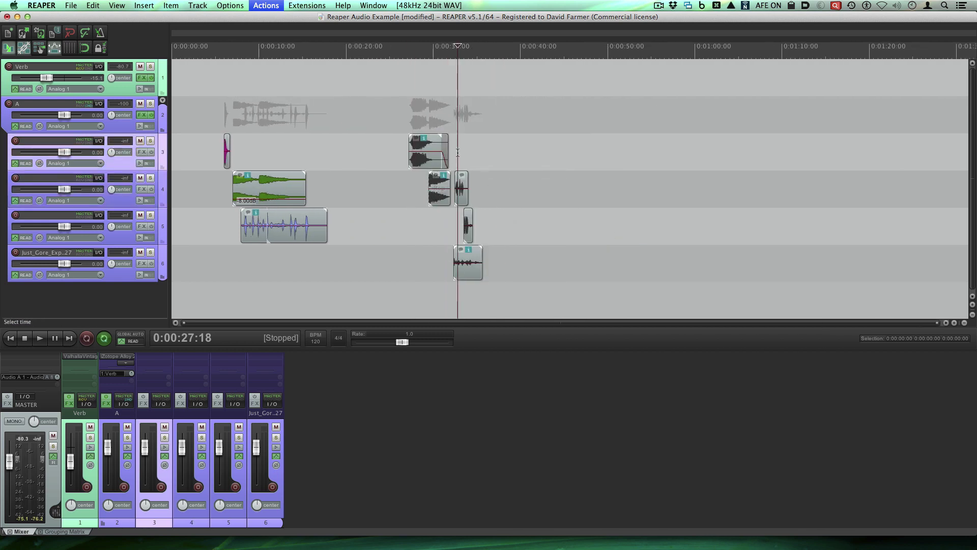
{"action": "scroll", "coordinate": [457, 153], "scroll_direction": "up", "scroll_amount": 4}
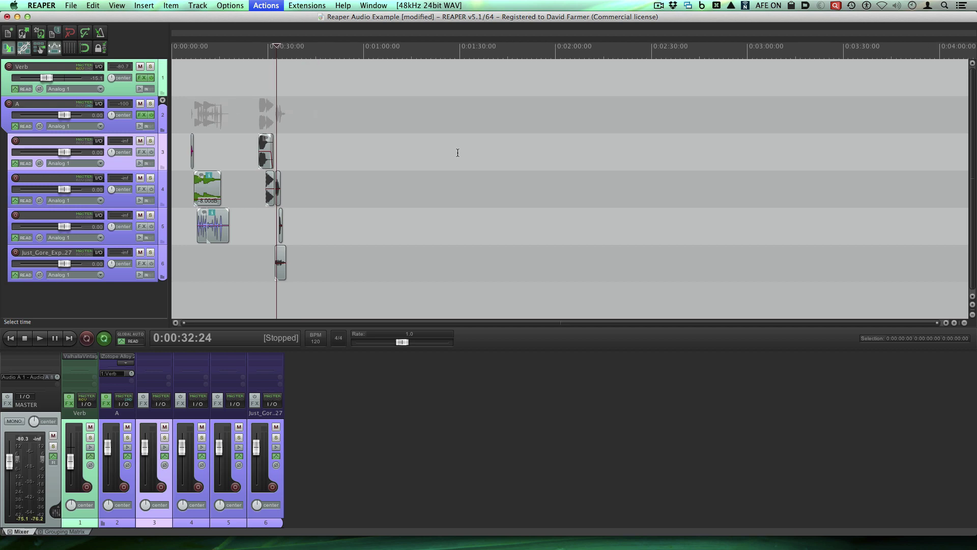
{"action": "left_click", "coordinate": [578, 187]}
{"action": "scroll", "coordinate": [578, 187], "scroll_direction": "up", "scroll_amount": 2}
{"action": "scroll", "coordinate": [578, 187], "scroll_direction": "down", "scroll_amount": 2}
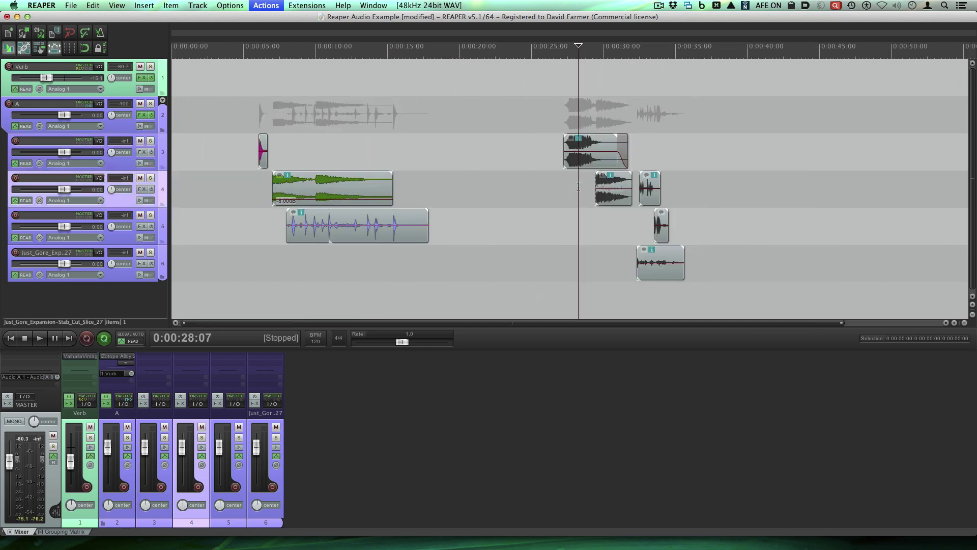